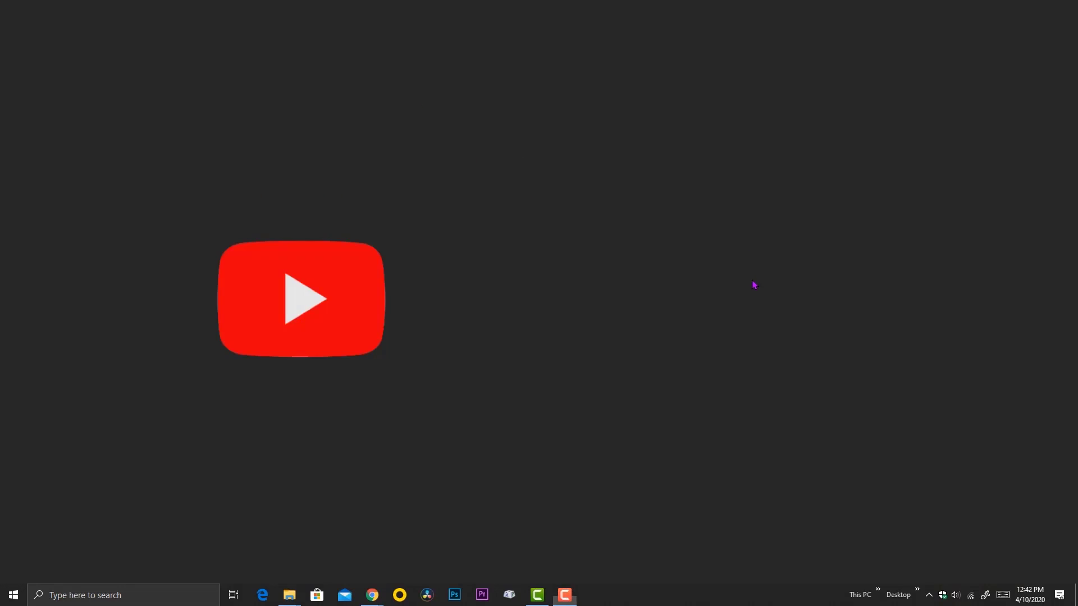
- Open Task Manager full screen and review the running background and Windows processes
right_click(655, 596)
click(747, 534)
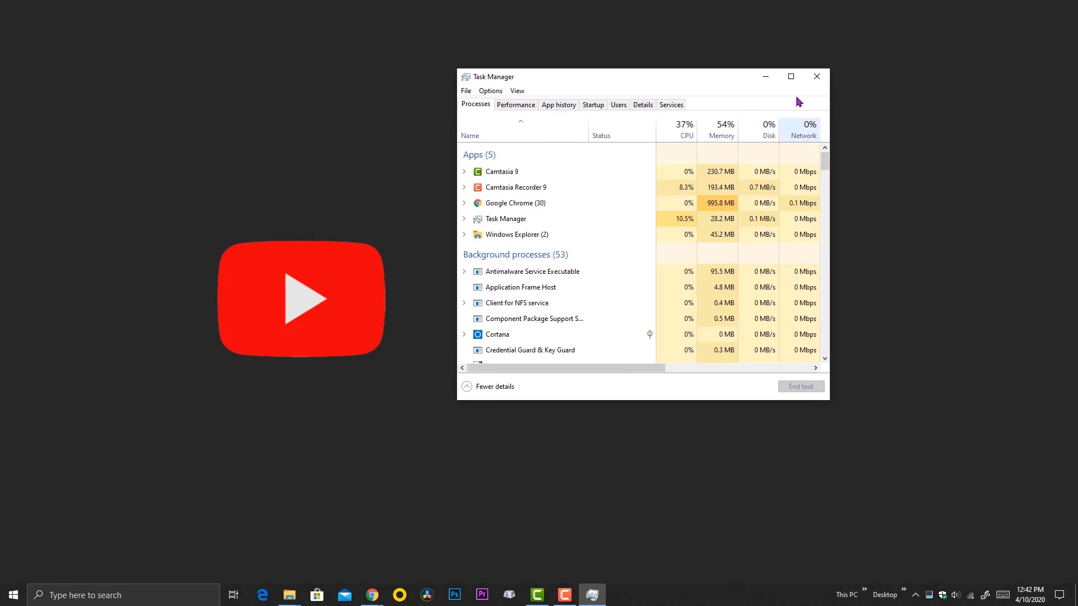
double_click(834, 102)
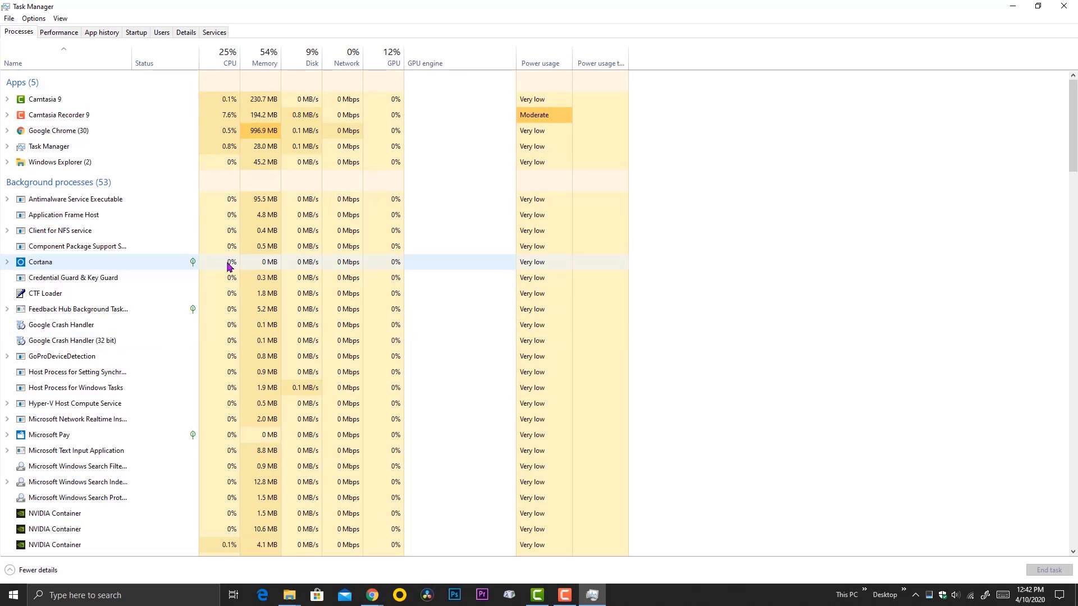
drag(1073, 153, 1074, 272)
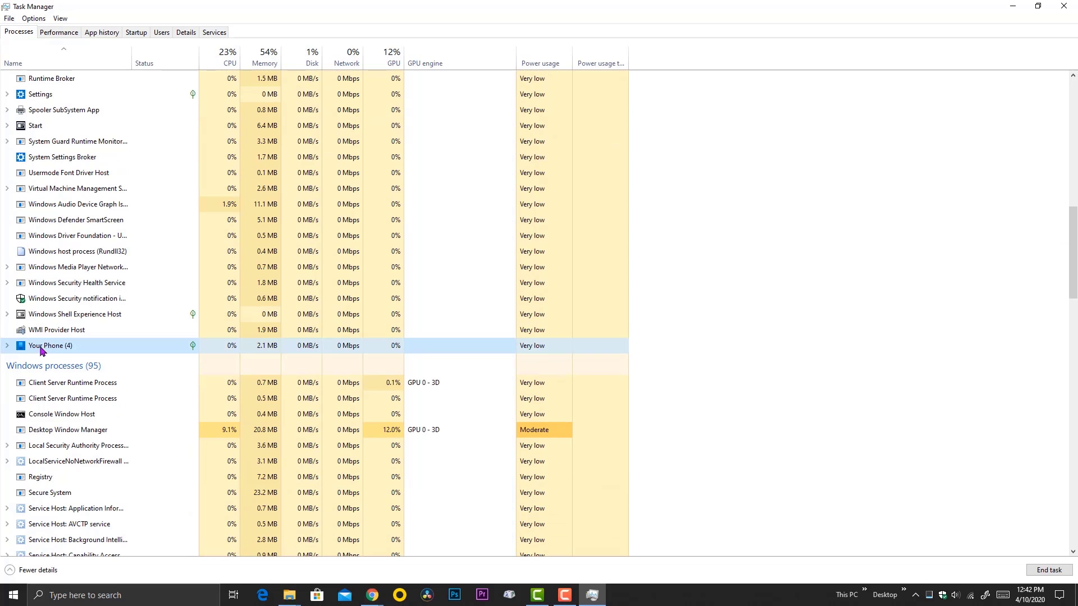
scroll(41, 350, down, 1)
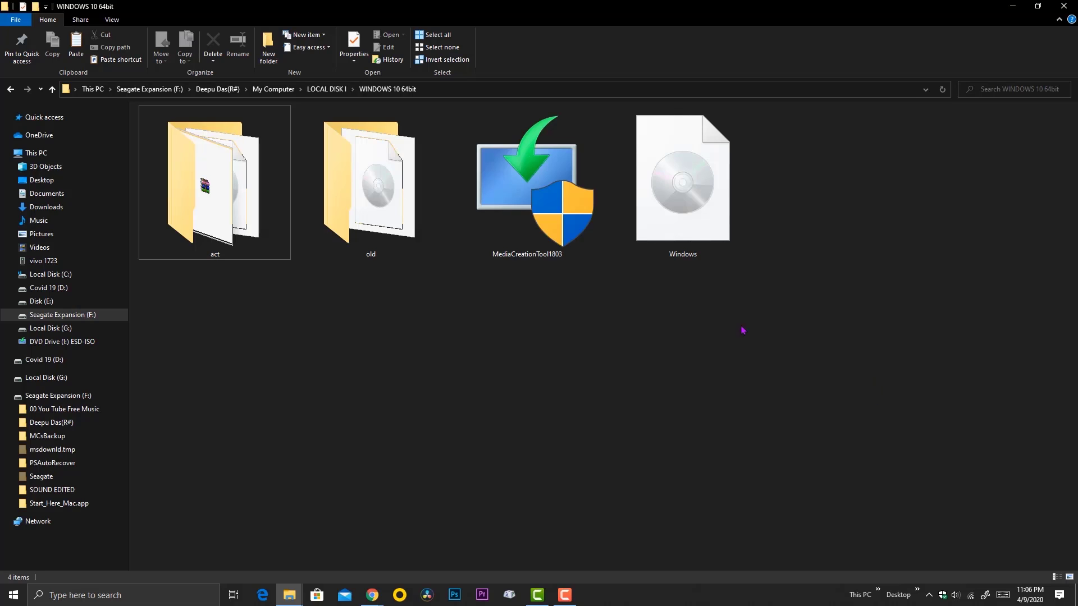
- Inspect the MediaCreationTool1803 and Windows disc image files in the WINDOWS 10 64bit folder
drag(757, 369, 533, 253)
click(589, 385)
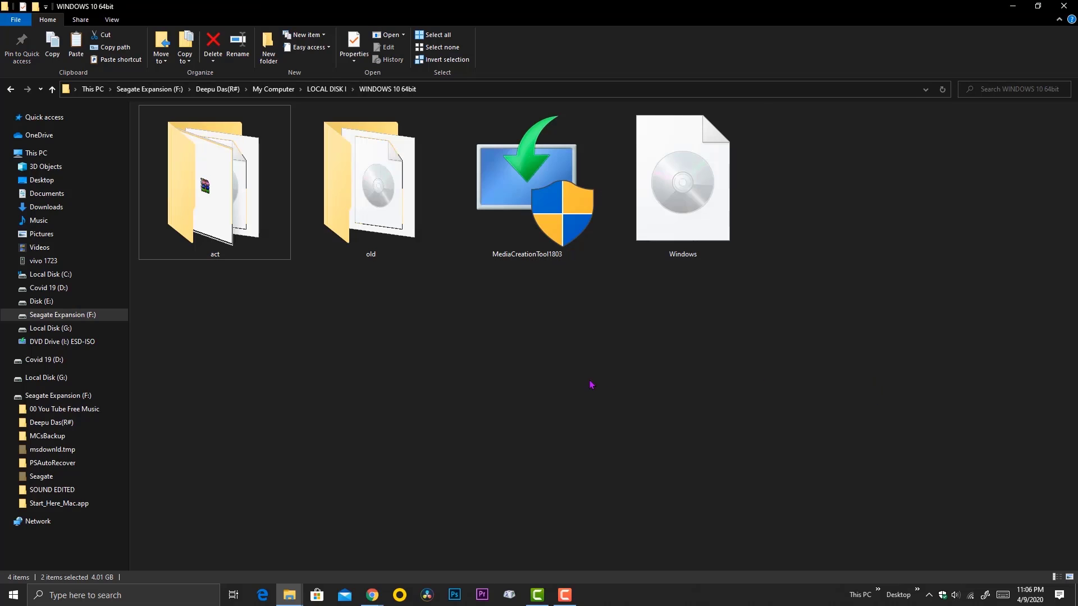
right_click(698, 226)
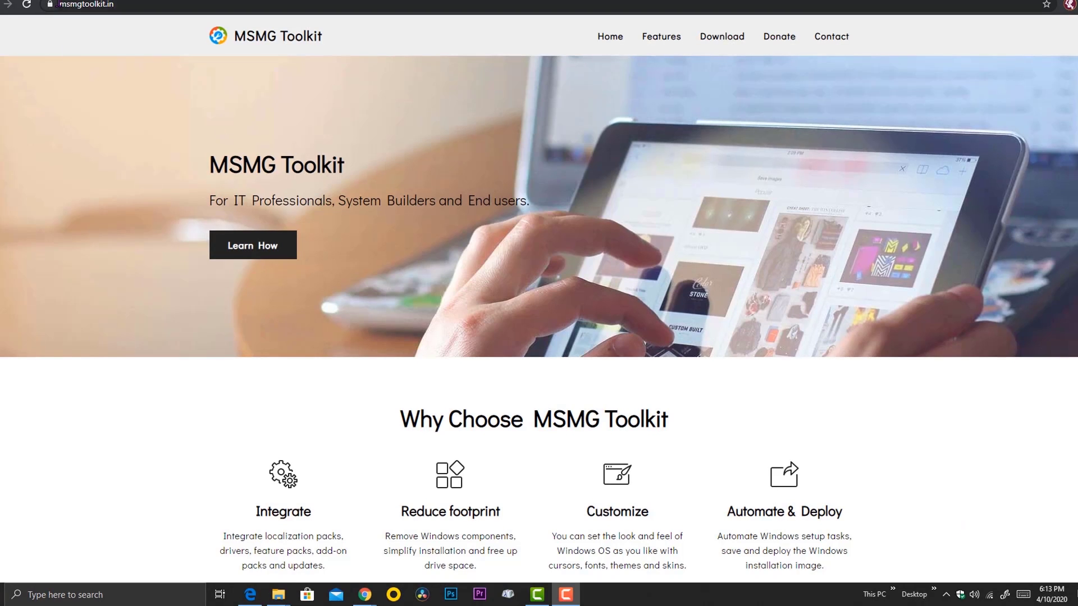
- Go from the msmgtoolkit.in download page to its MEGA folder and bring up the download options for ToolKit_v9.8.7z
click(123, 4)
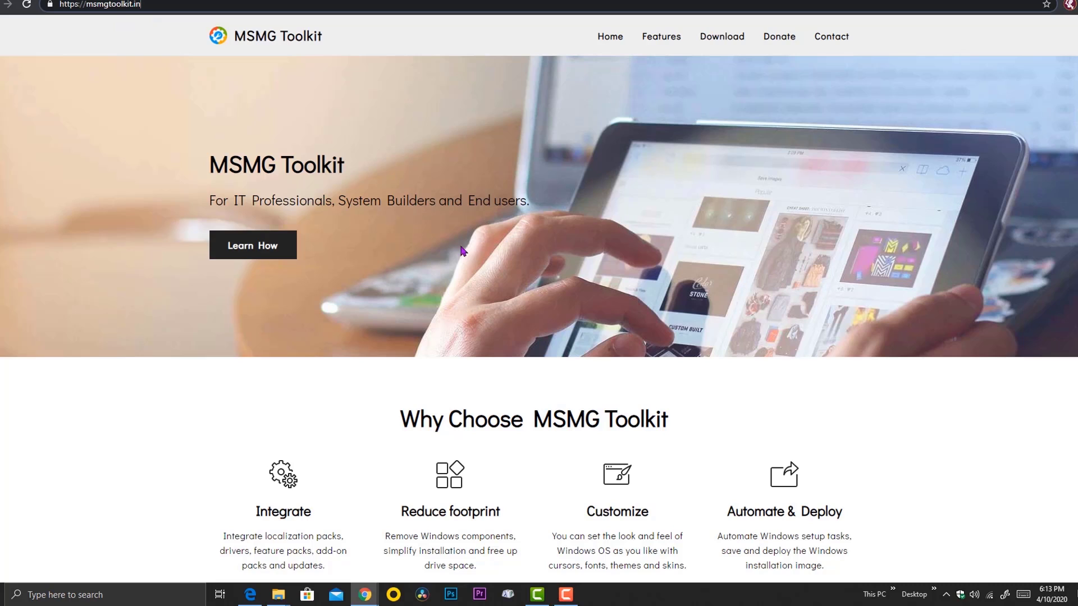
click(723, 38)
drag(238, 184, 370, 186)
click(370, 186)
click(271, 279)
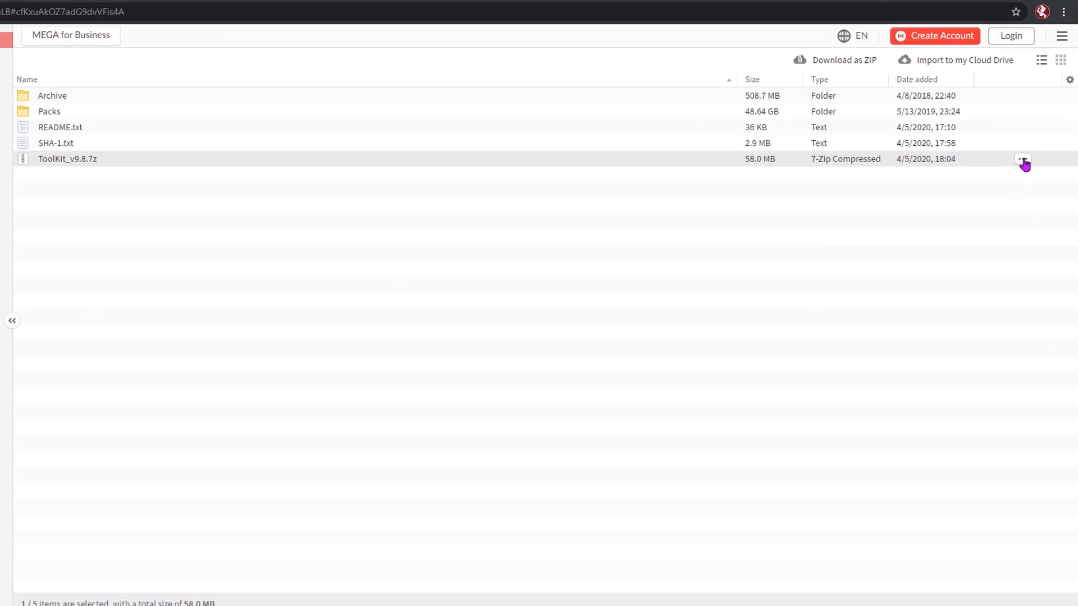
click(1023, 161)
mouse_move(987, 215)
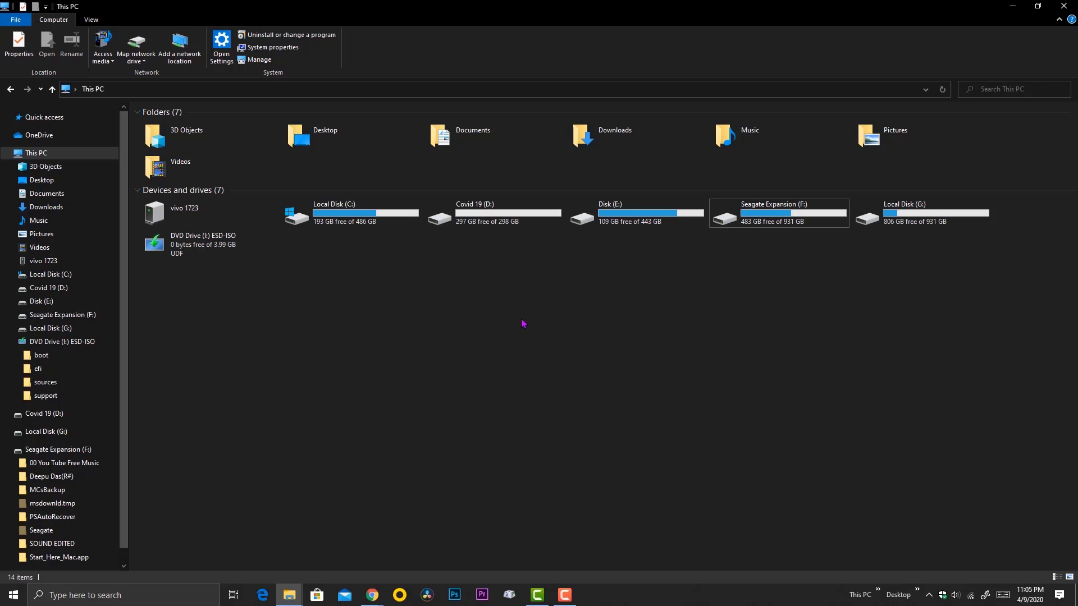
- Open the Covid 19 (D:) drive, show its contents as extra large icons and select the ToolKit_v9.8 archive
double_click(481, 210)
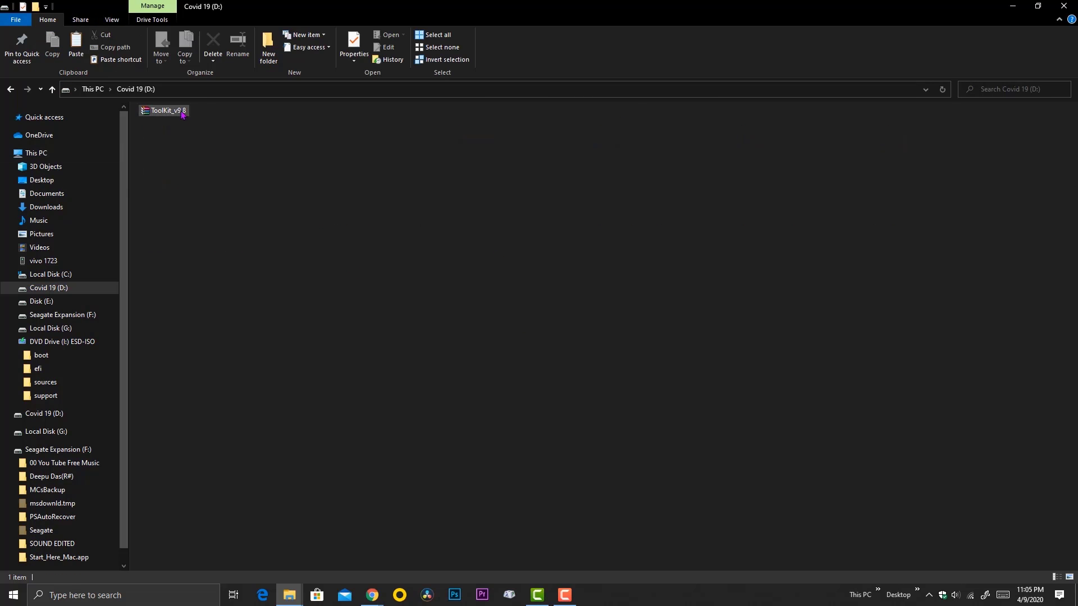
right_click(399, 248)
mouse_move(431, 261)
click(553, 259)
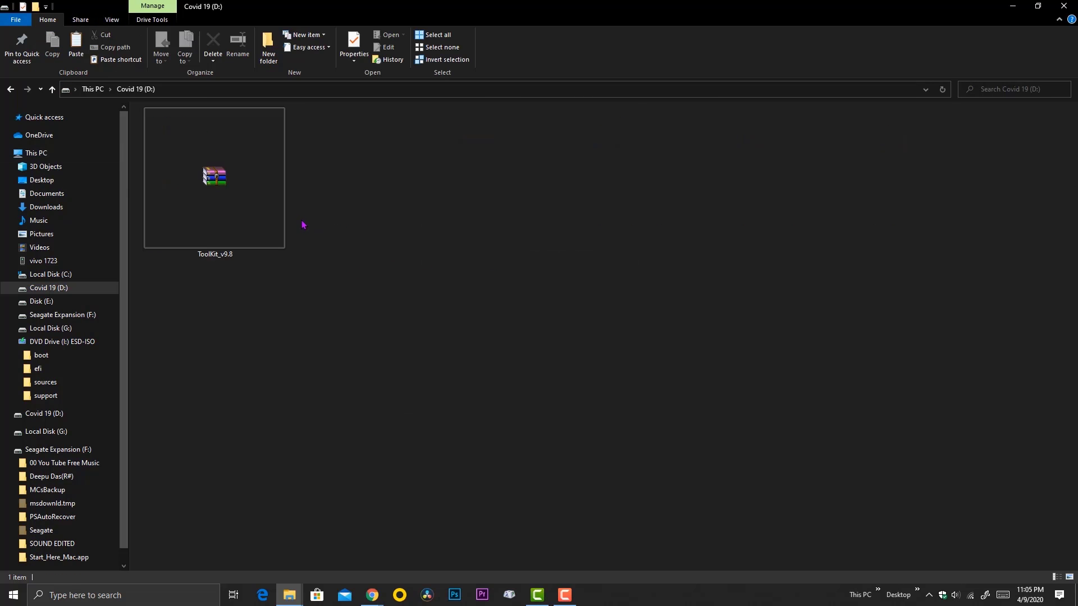
click(272, 220)
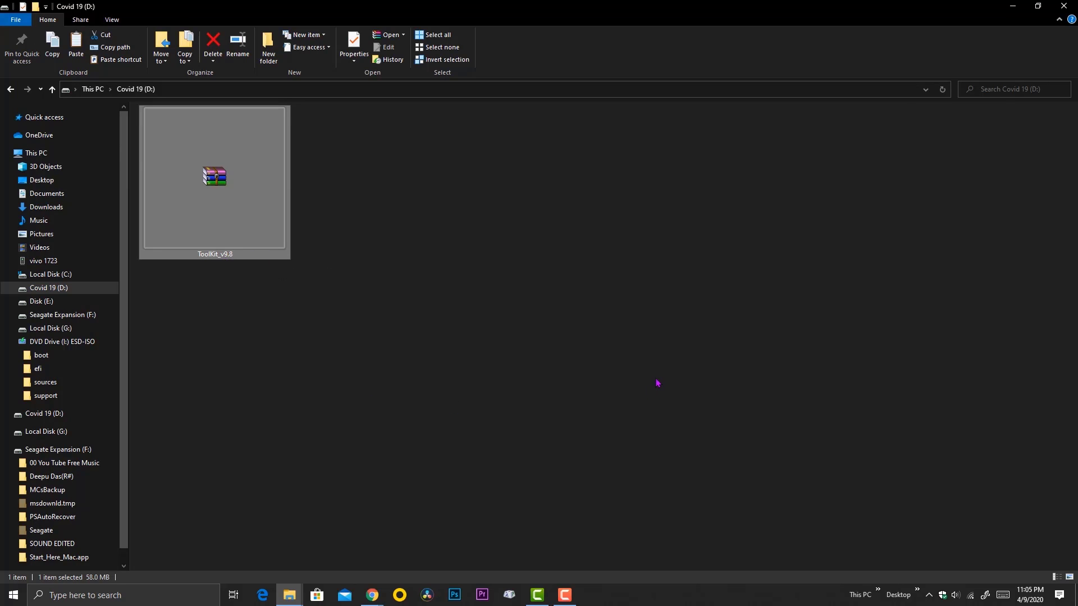
- Extract the ToolKit_v9.8 archive directly into the root of the Covid 19 (D:) drive
click(51, 89)
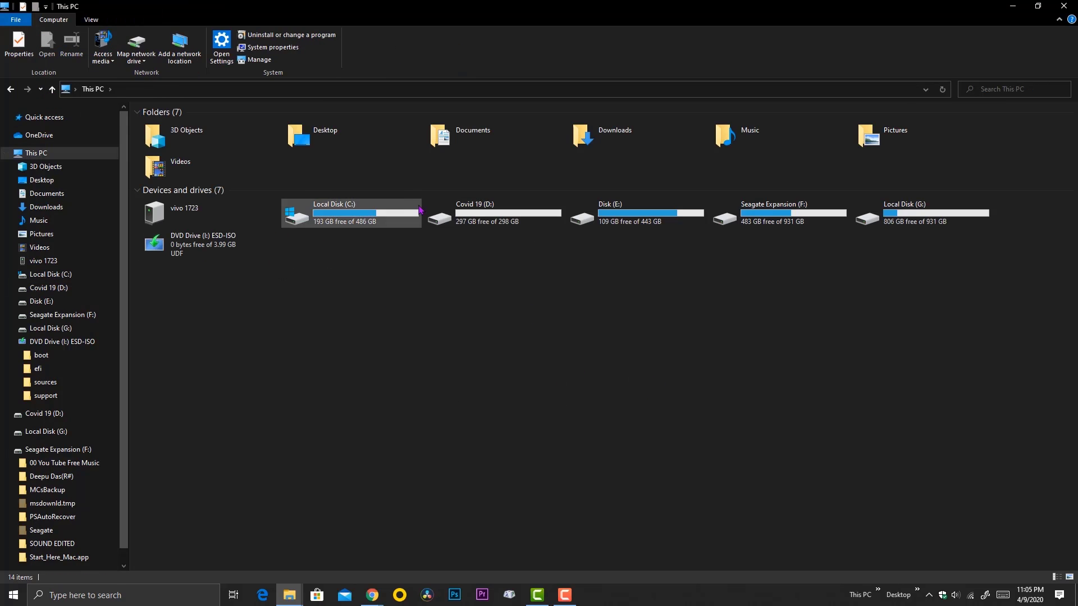
double_click(314, 213)
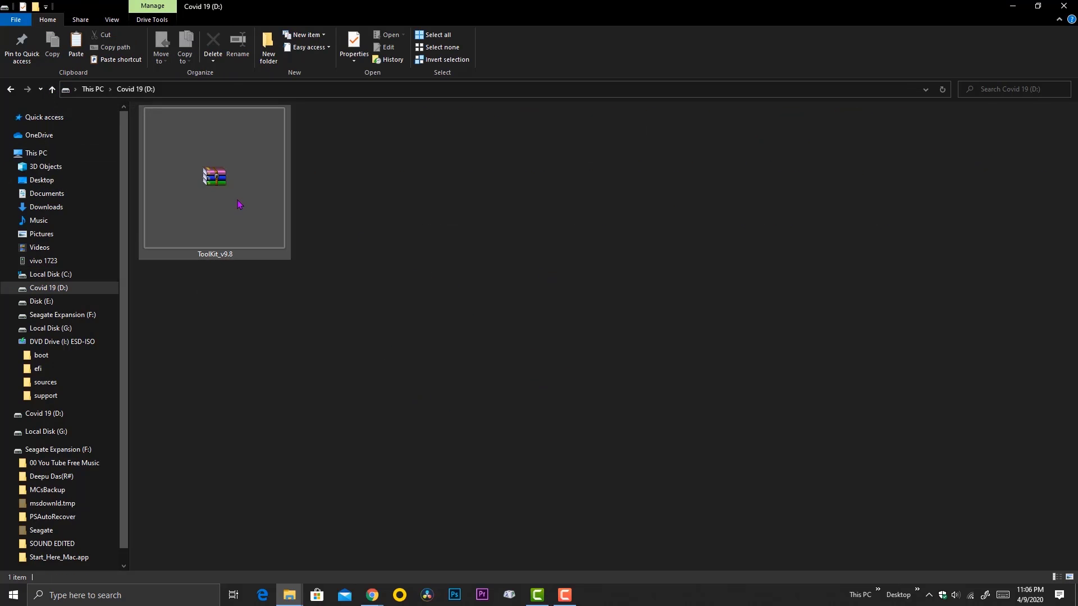
right_click(239, 201)
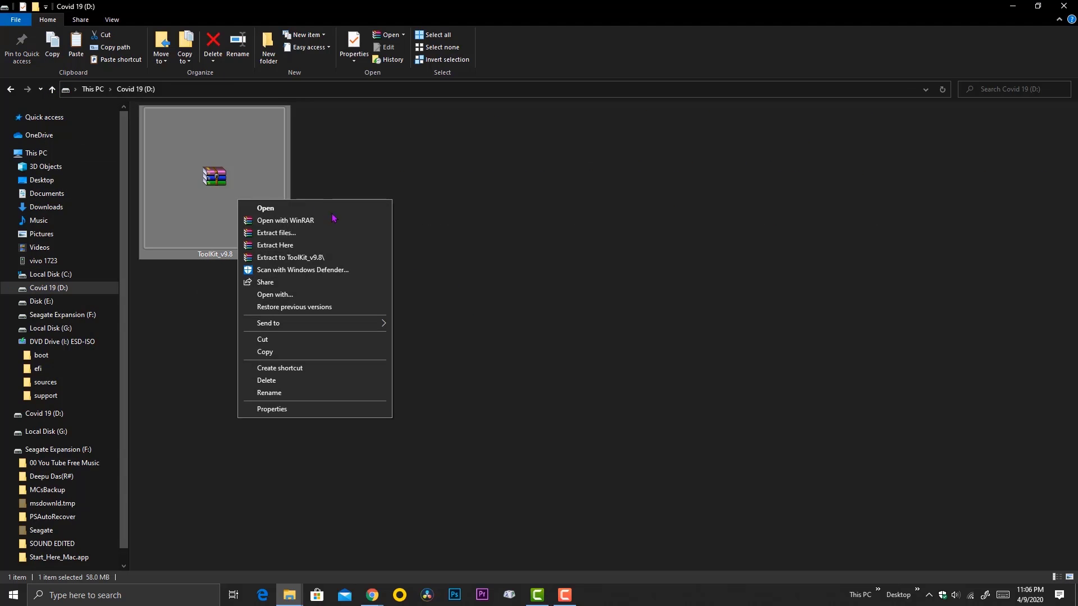
click(295, 246)
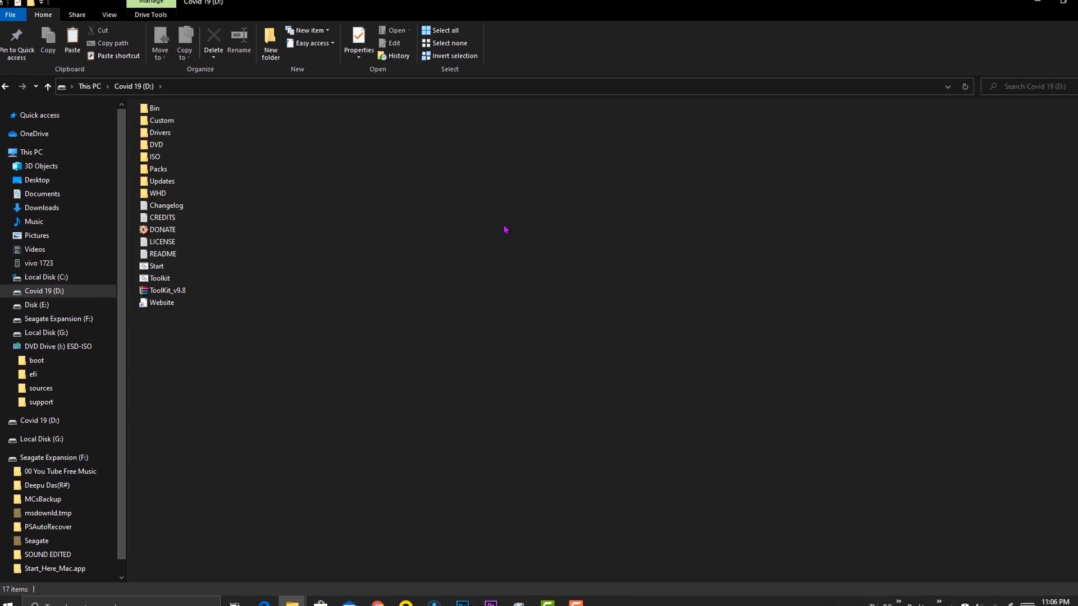
right_click(739, 312)
click(813, 385)
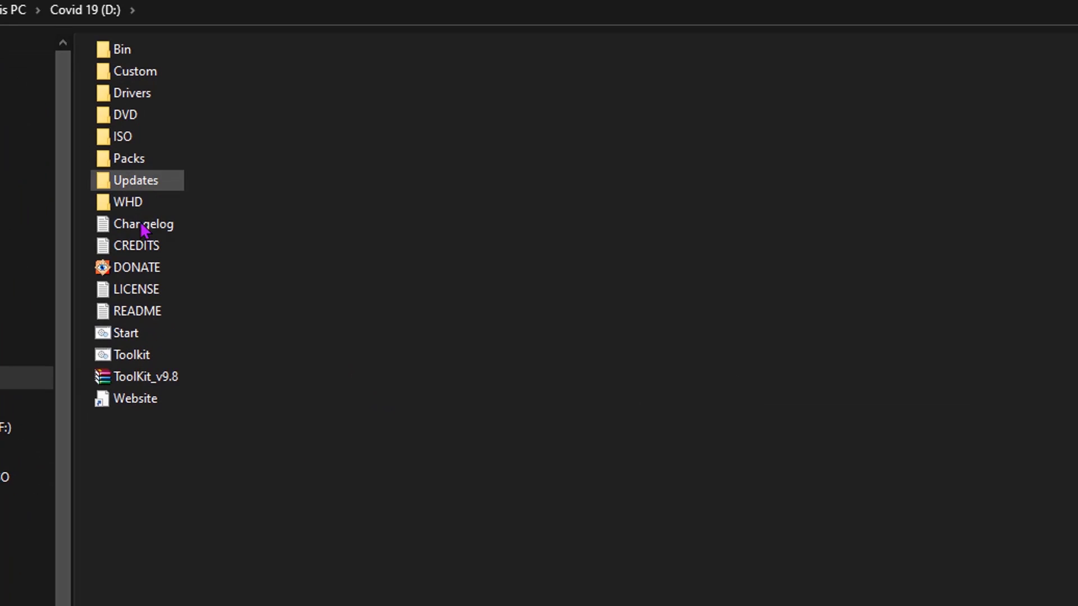
- Look inside the extracted DVD and ISO folders on the Covid 19 (D:) drive
double_click(133, 114)
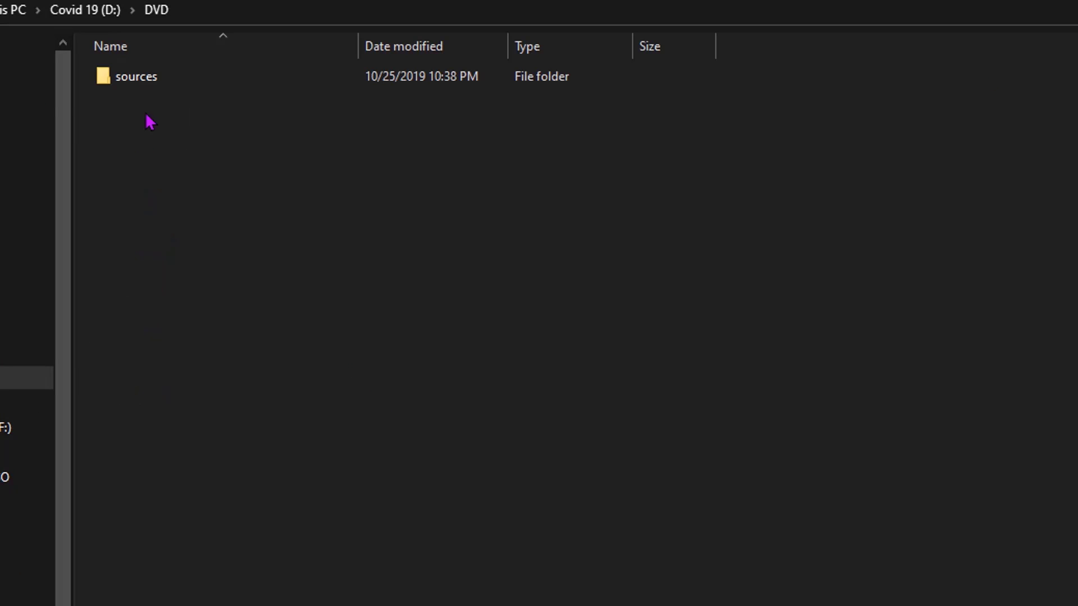
key(alt+Left)
double_click(138, 140)
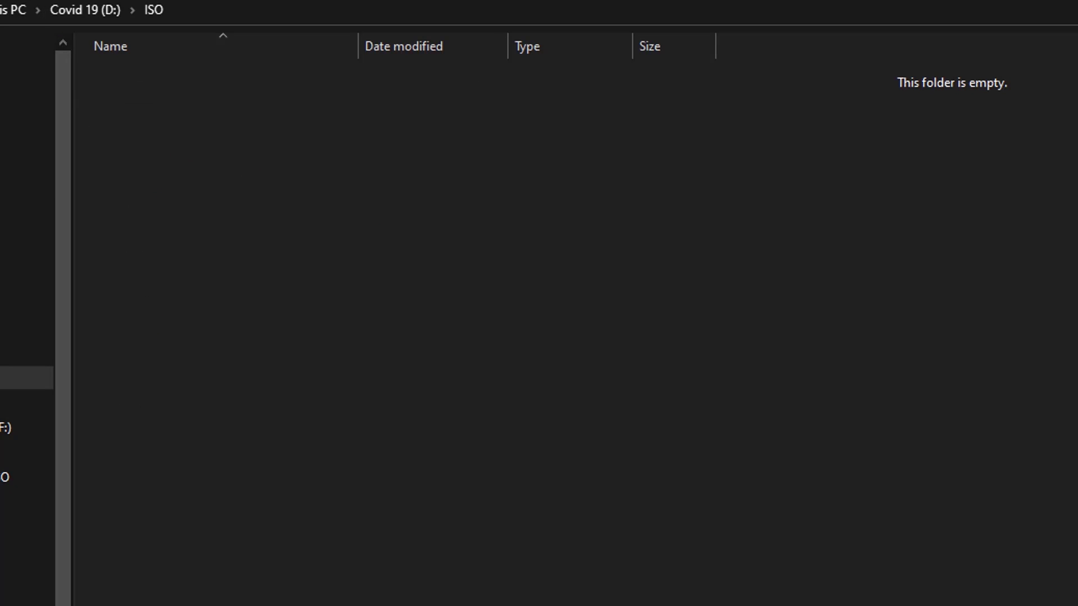
key(alt+Left)
click(216, 135)
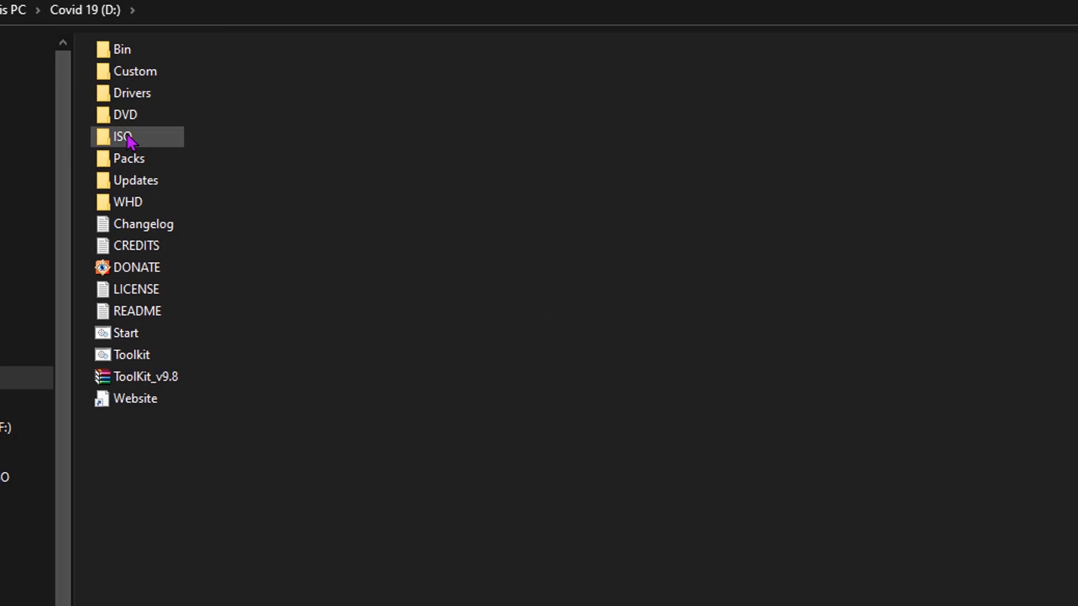
mouse_move(129, 141)
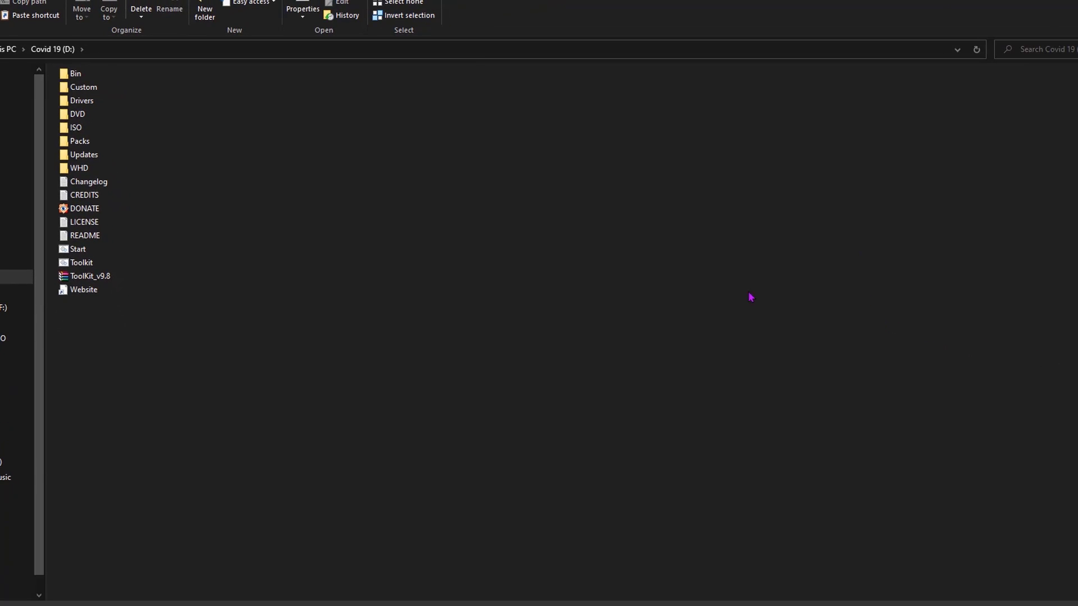
- Mount the Windows disc image from the WINDOWS 10 64bit folder
mouse_move(309, 590)
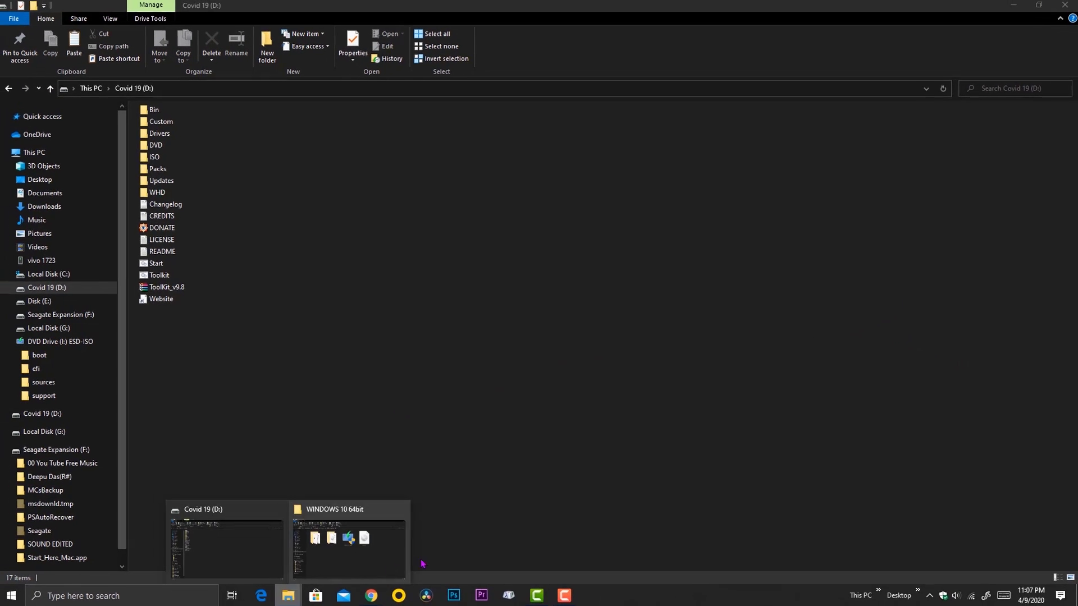
click(360, 561)
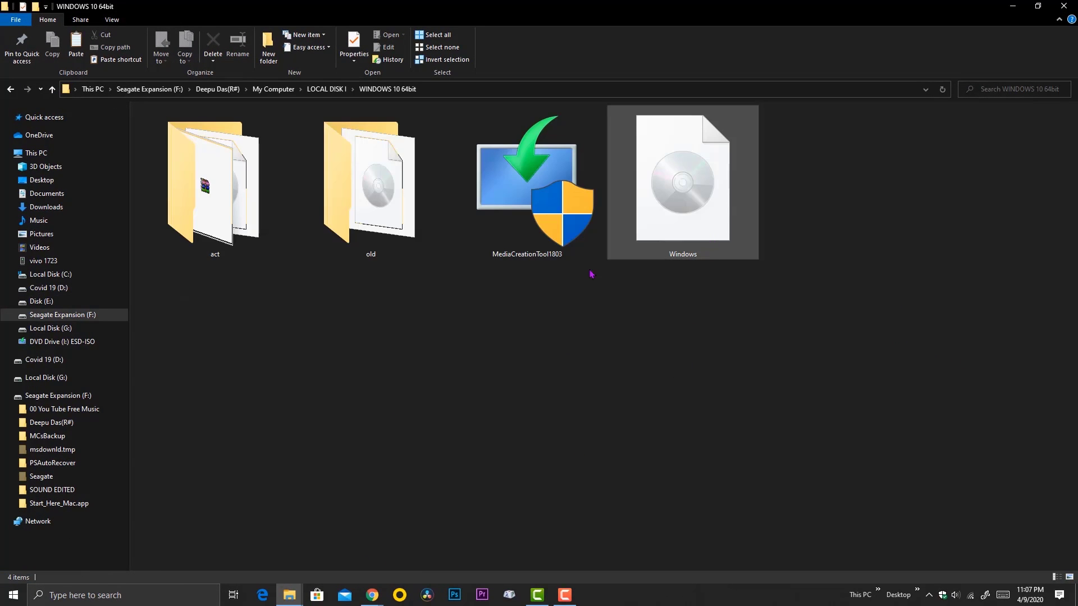
right_click(695, 232)
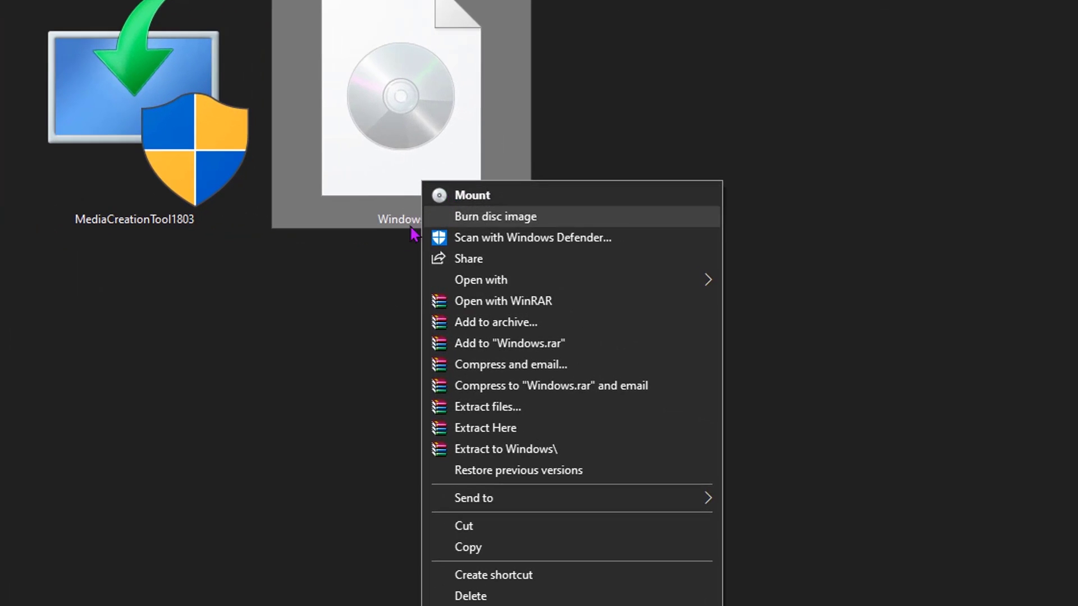
right_click(499, 134)
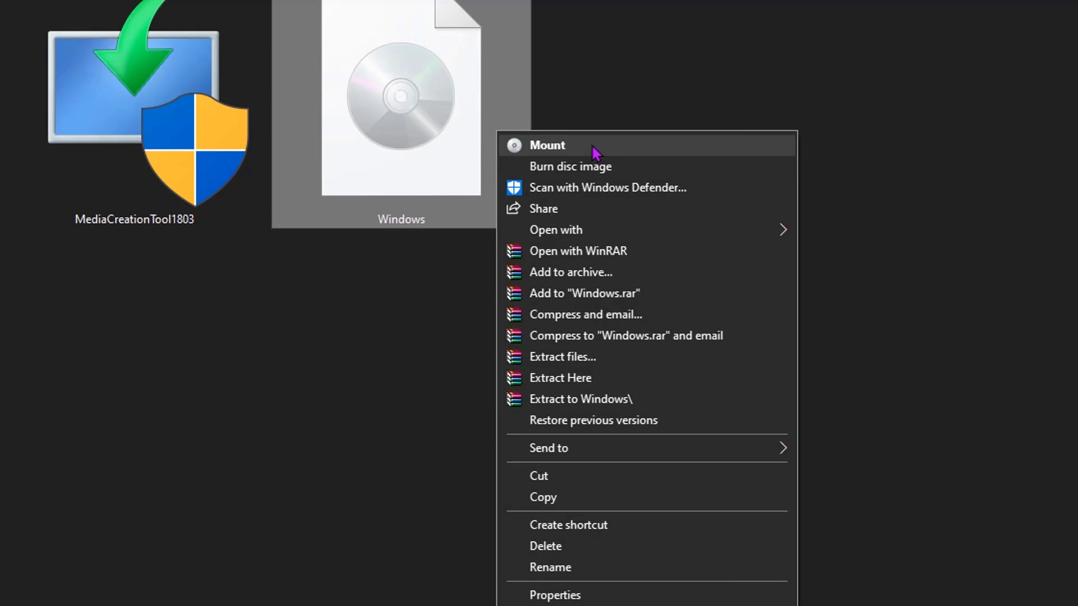
click(595, 147)
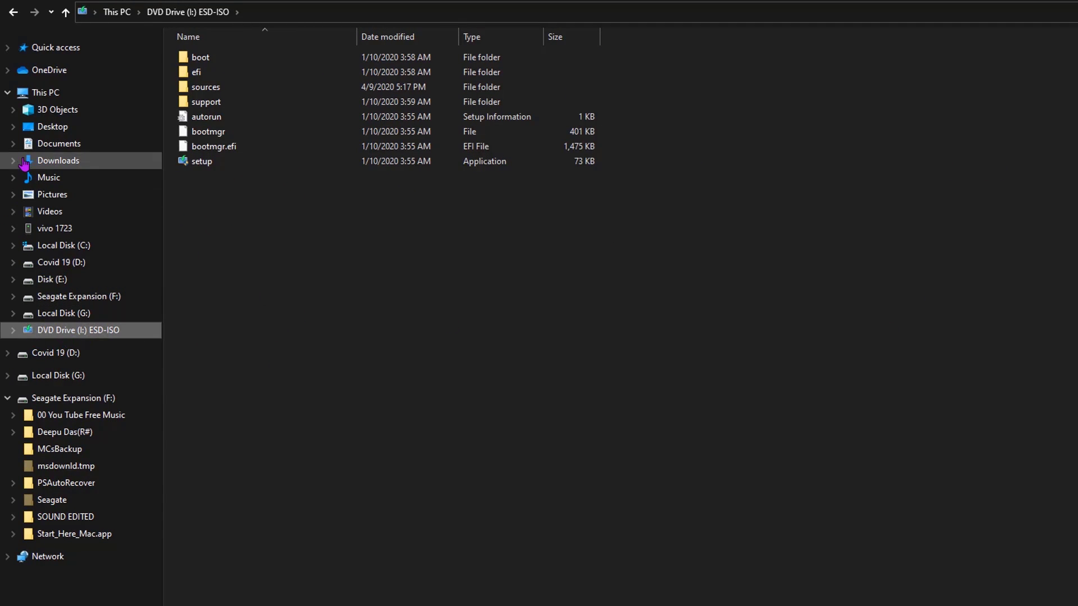
- Copy all files and folders from the mounted DVD Drive (I:) ESD-ISO
click(42, 94)
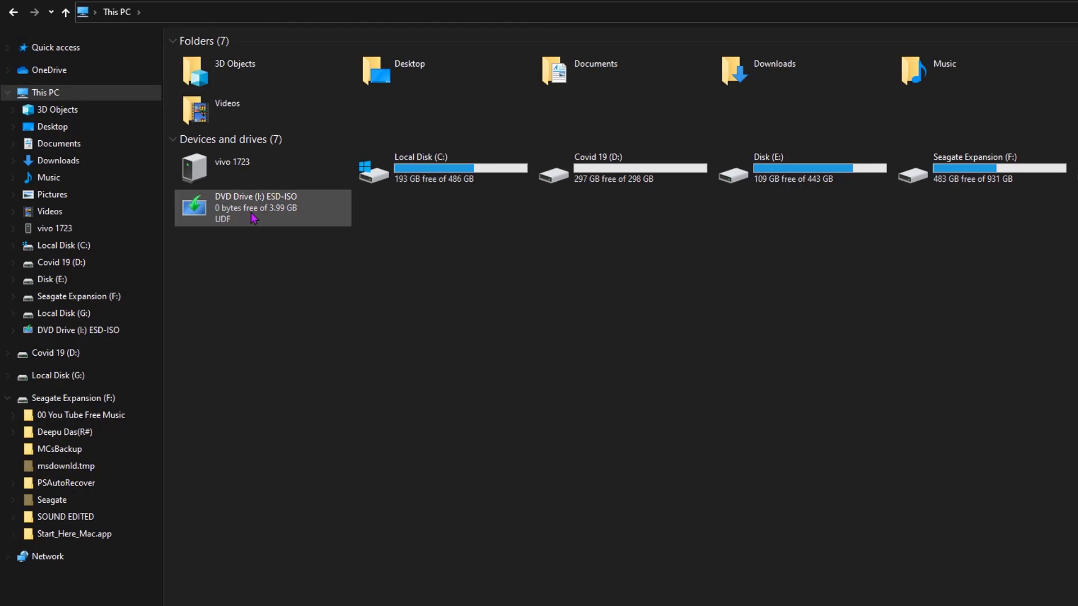
double_click(267, 203)
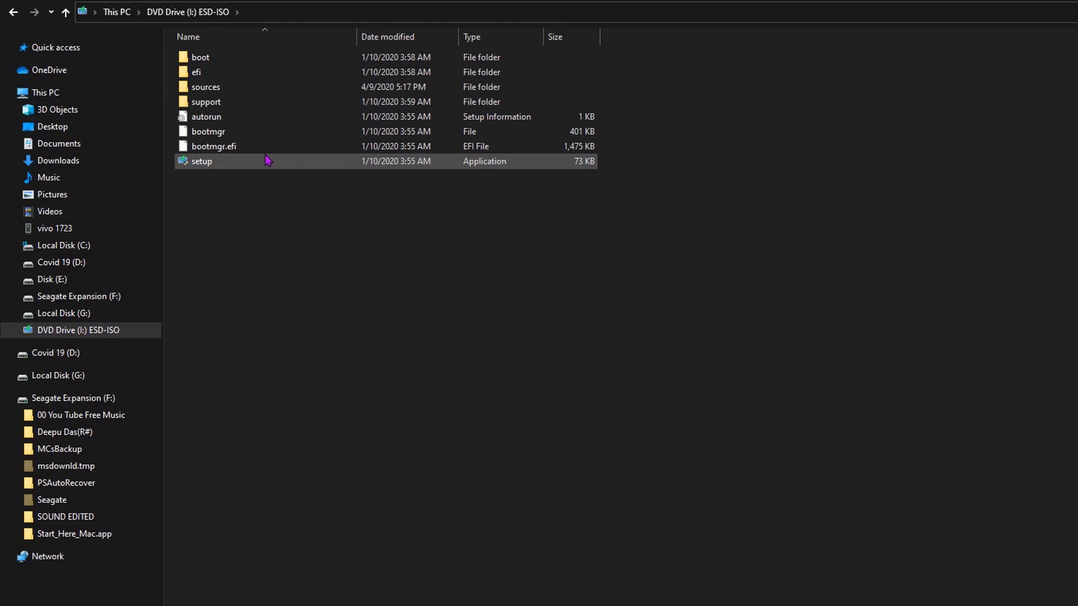
drag(211, 213, 207, 62)
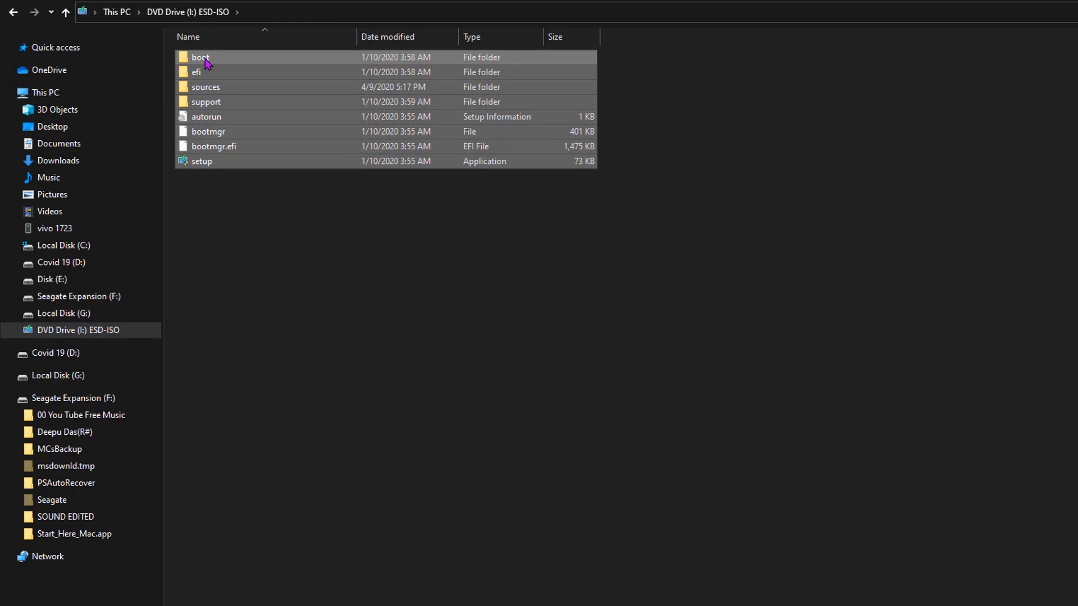
right_click(235, 63)
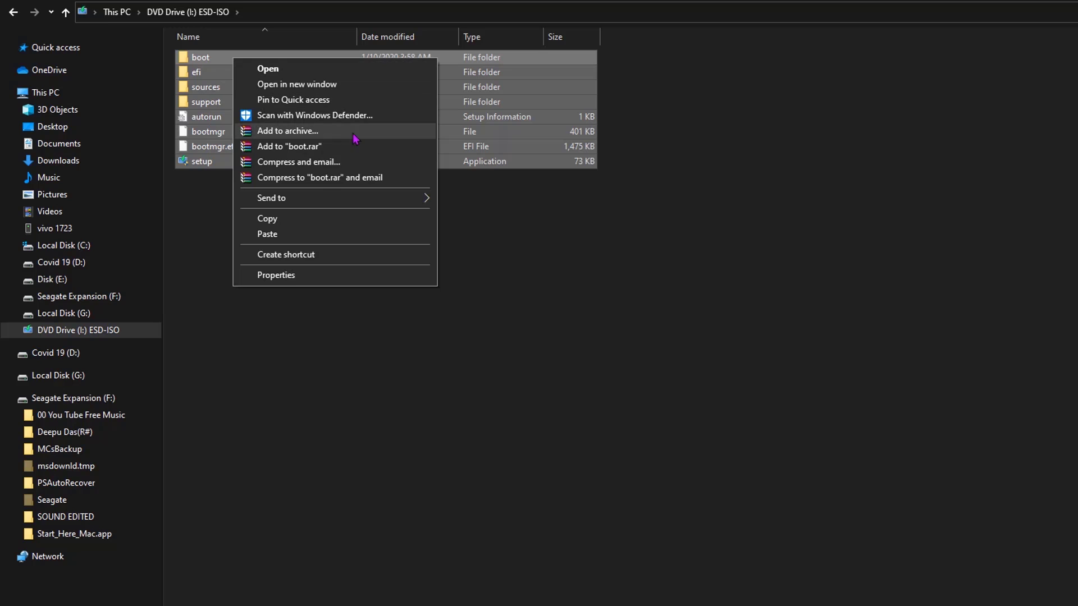
click(279, 218)
- Paste the copied Windows setup files into the DVD folder on the Covid 19 (D:) drive
click(59, 262)
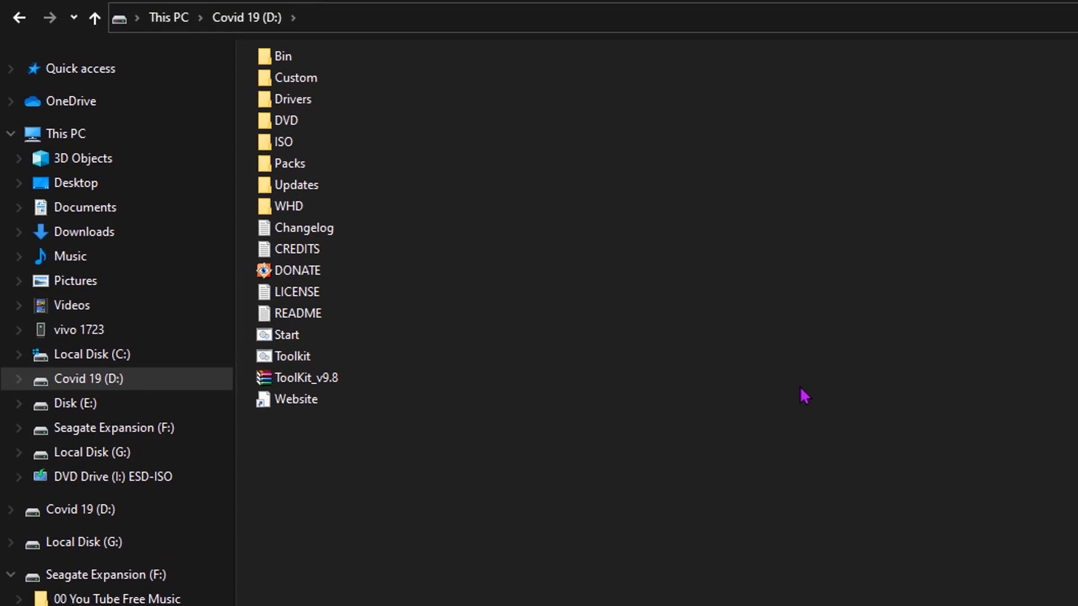
double_click(304, 123)
right_click(855, 291)
click(963, 441)
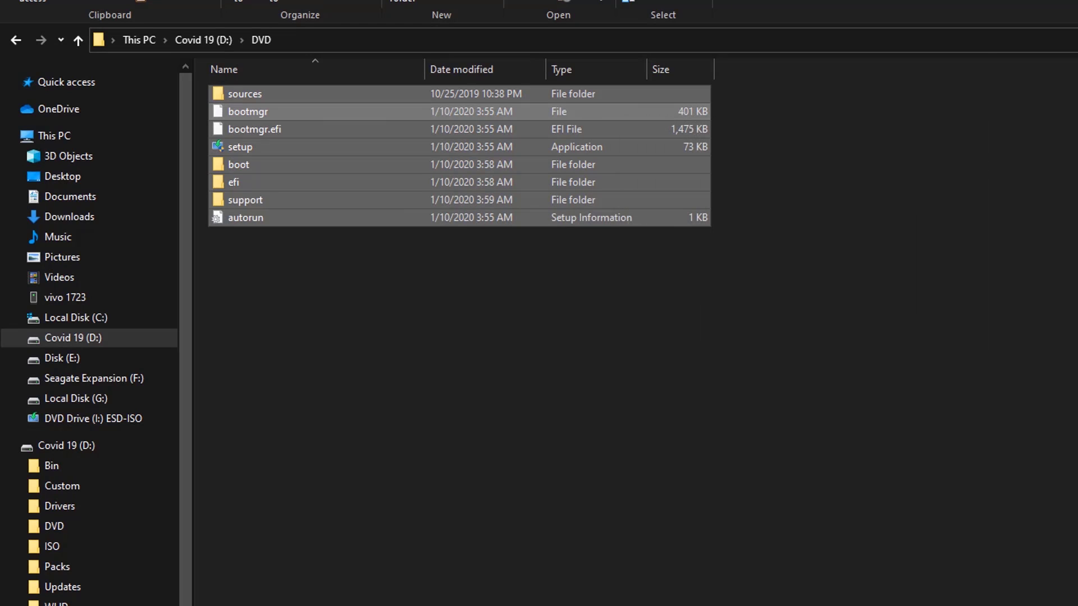
click(953, 497)
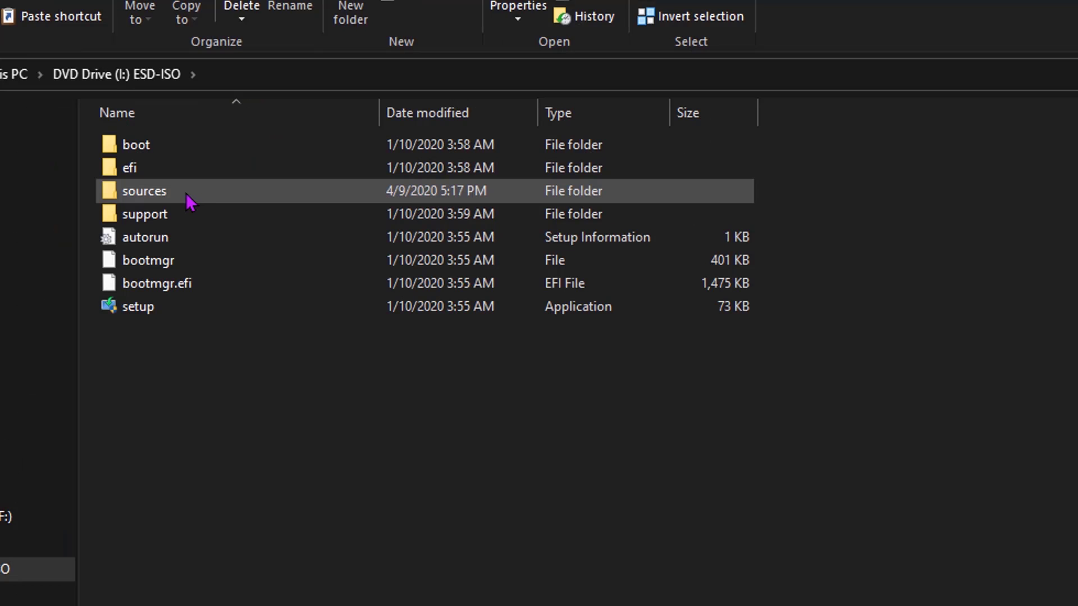
- Open the sources folder on the mounted DVD drive and check the install image's file type
click(278, 135)
double_click(190, 201)
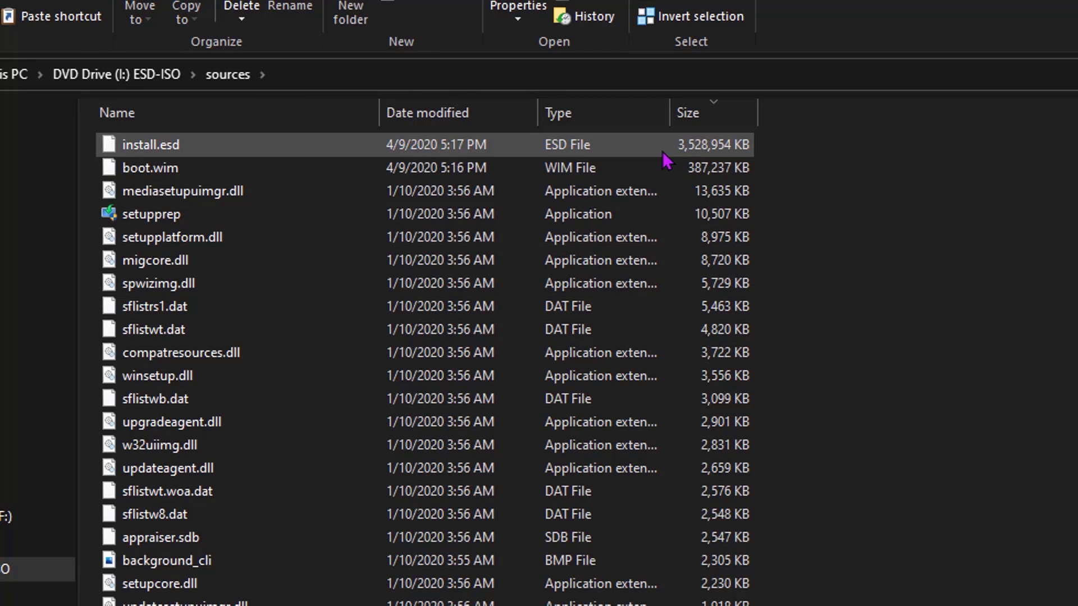
click(569, 168)
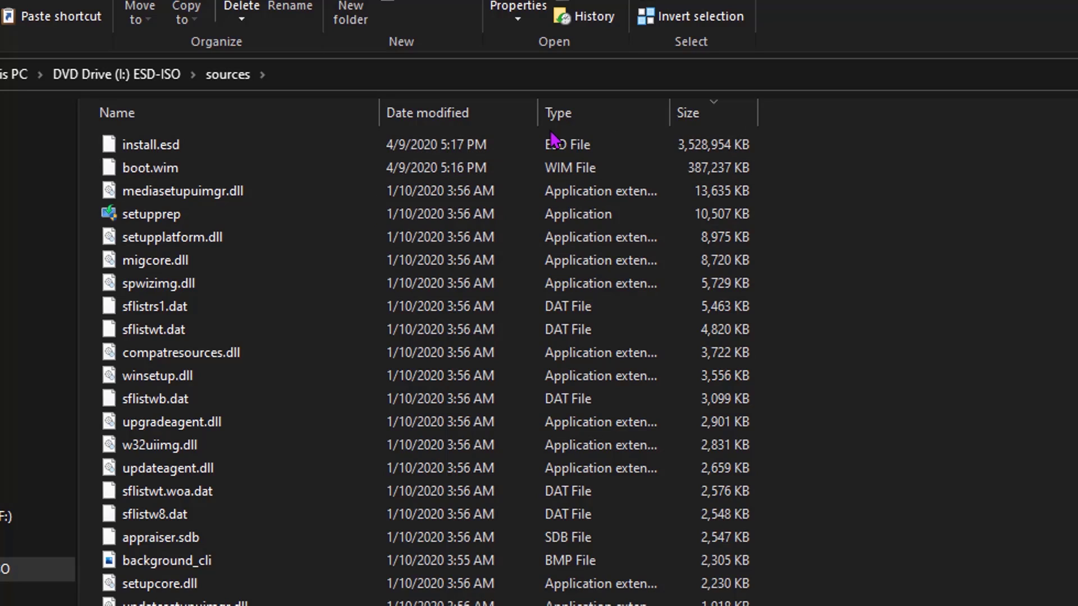
- Check the Windows setup files copied into the DVD folder and return to the root of the Covid 19 (D:) drive
click(558, 147)
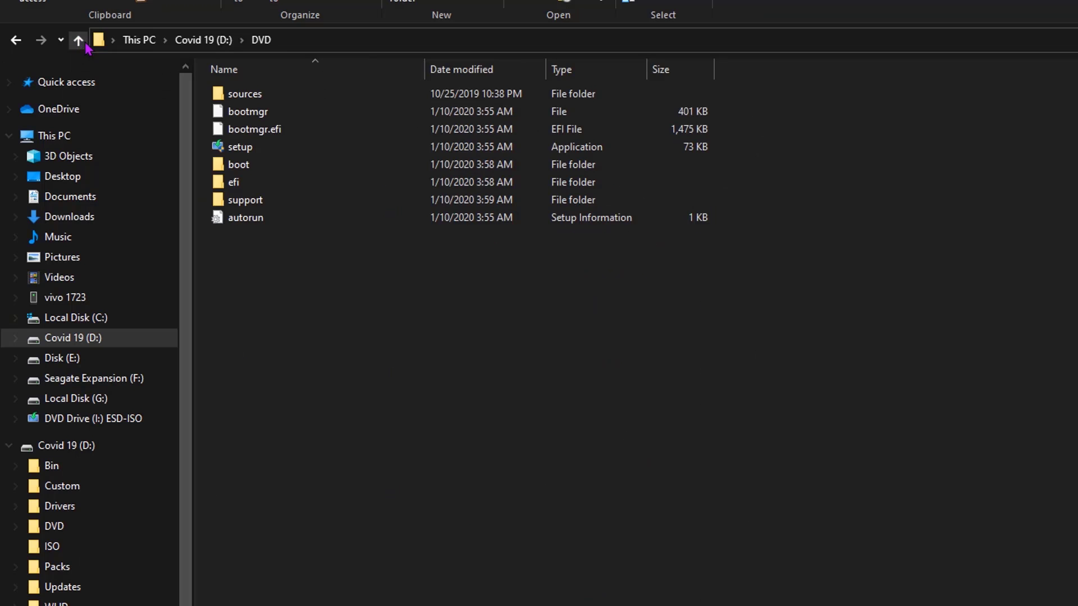
click(79, 38)
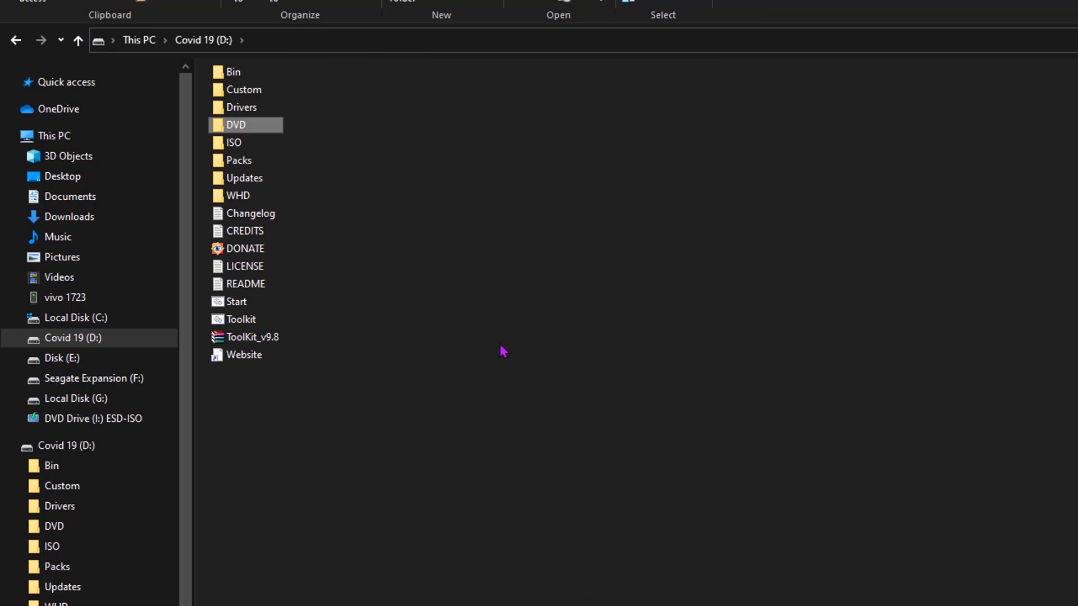
double_click(236, 125)
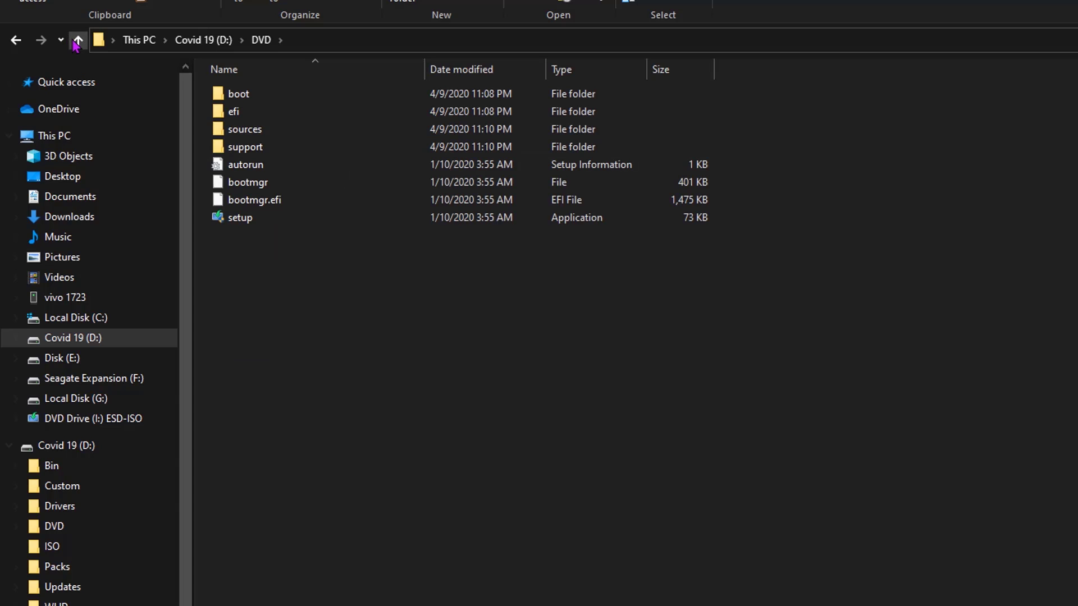
click(78, 39)
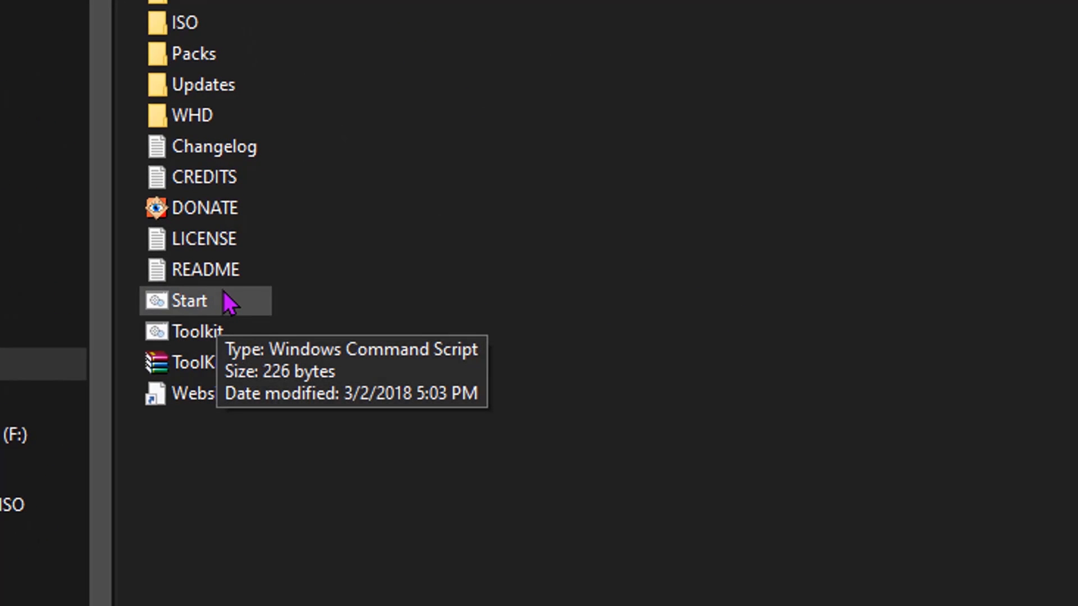
- Run the Start command script from the Covid 19 (D:) drive and allow NSudo.exe through the SmartScreen block
click(226, 301)
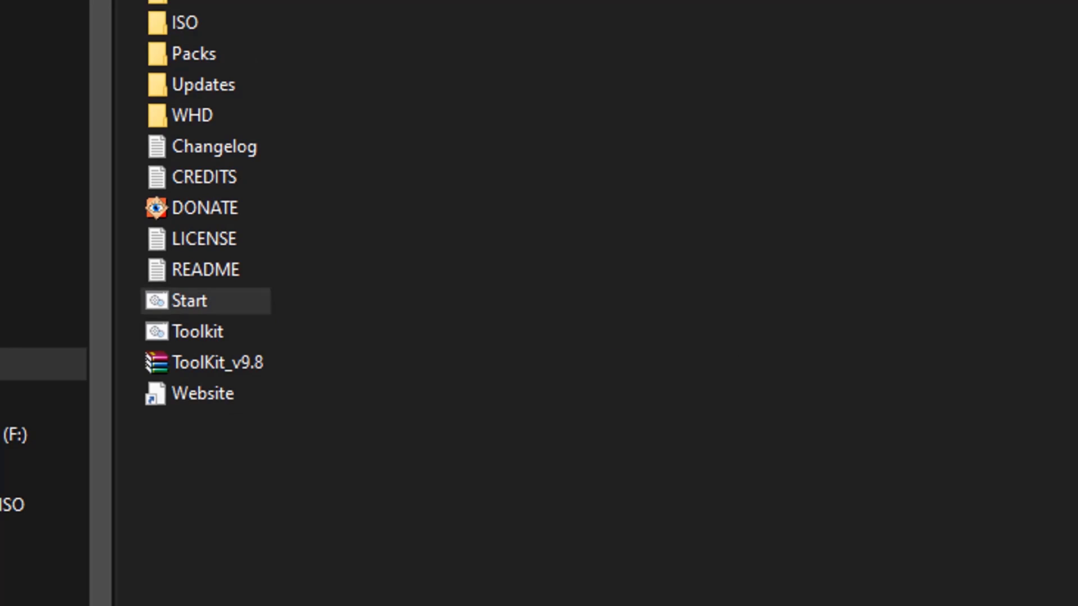
key(Return)
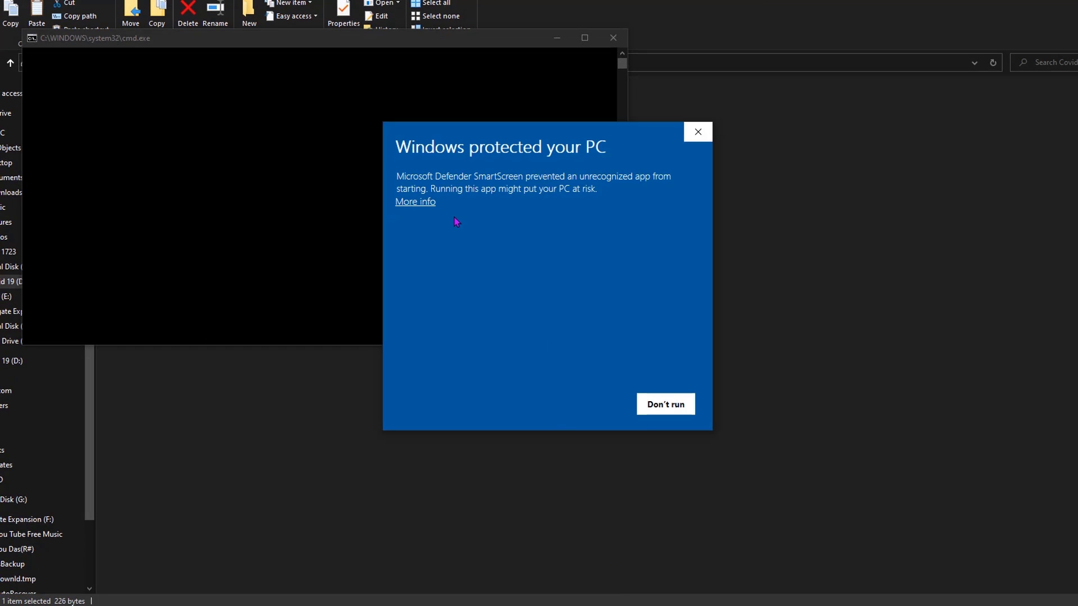
click(421, 203)
click(581, 406)
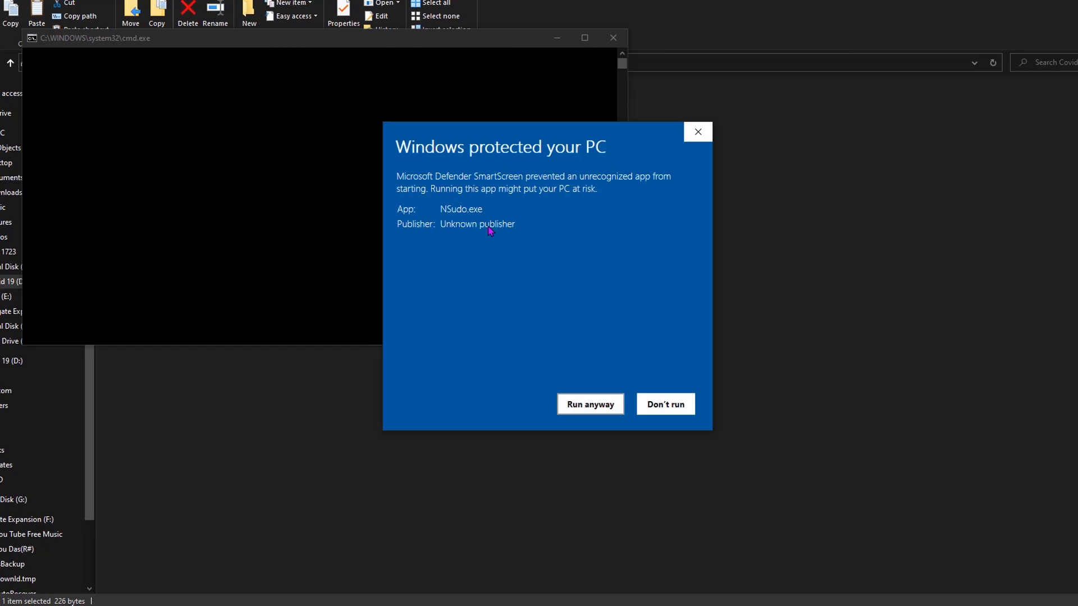
click(618, 401)
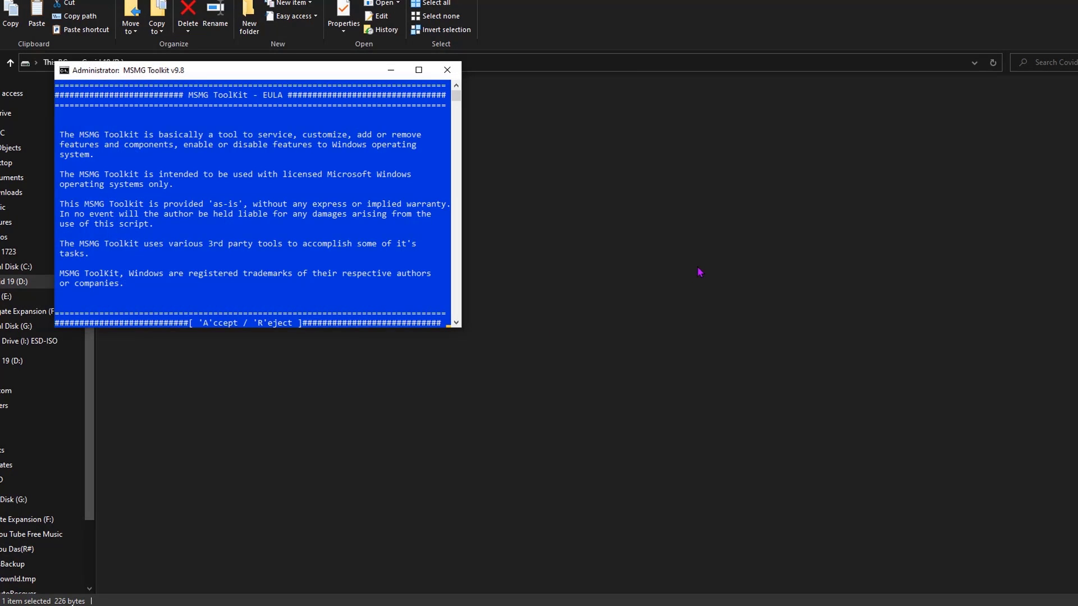
- Enlarge the MSMG Toolkit window and accept the EULA, continuing past the startup information to the Main Menu
drag(233, 72, 517, 106)
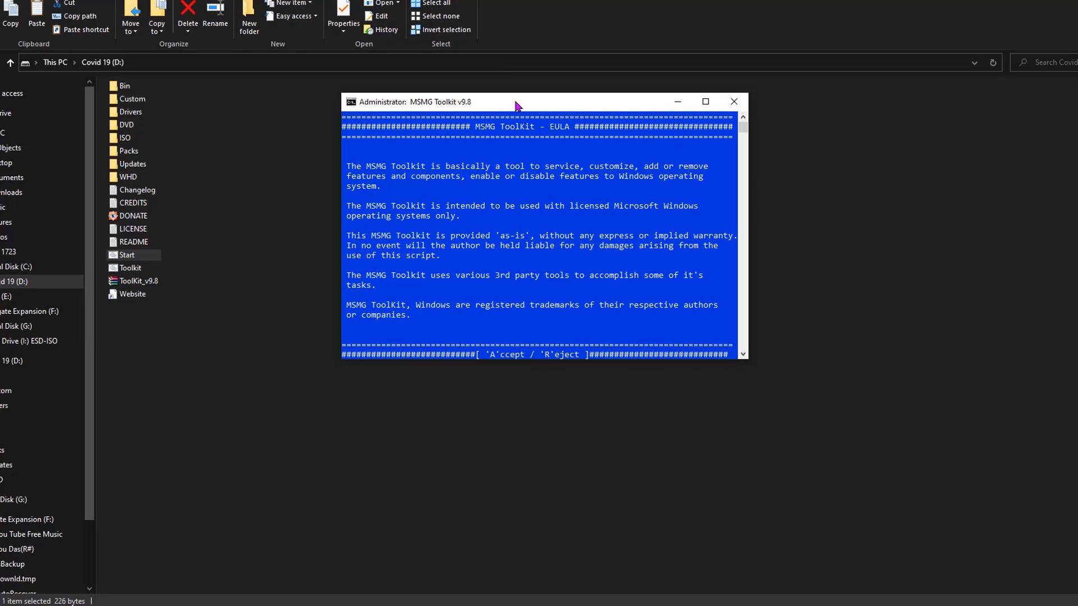
drag(749, 361, 995, 505)
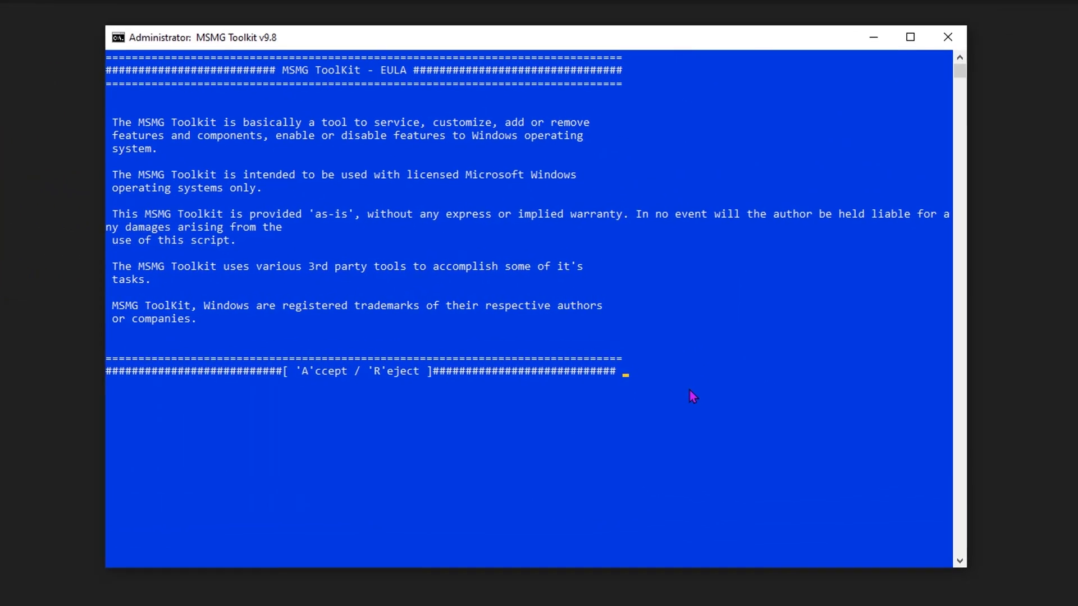
key(a)
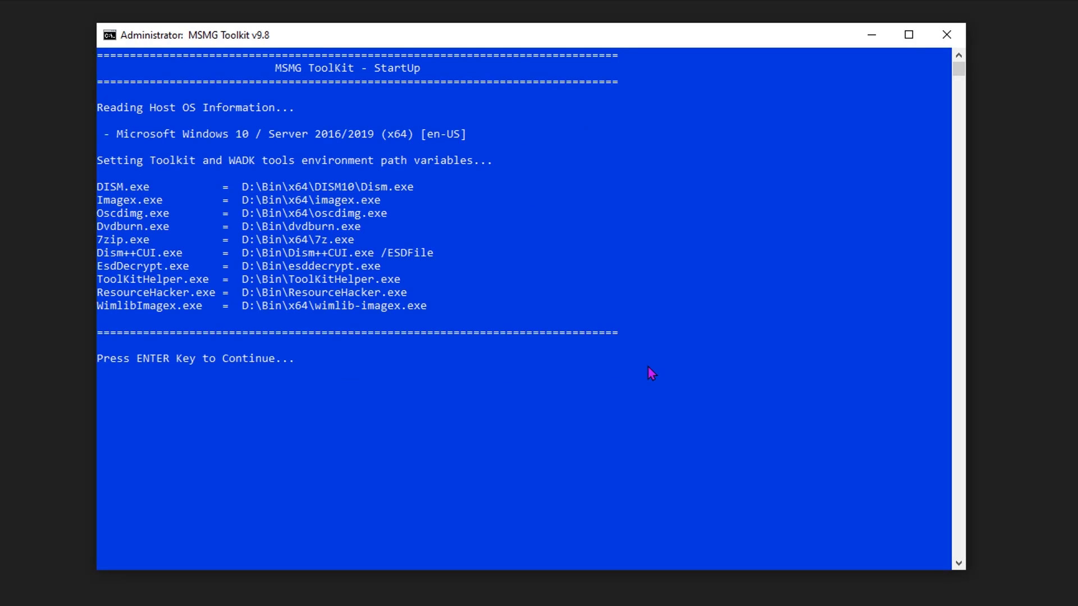
key(Return)
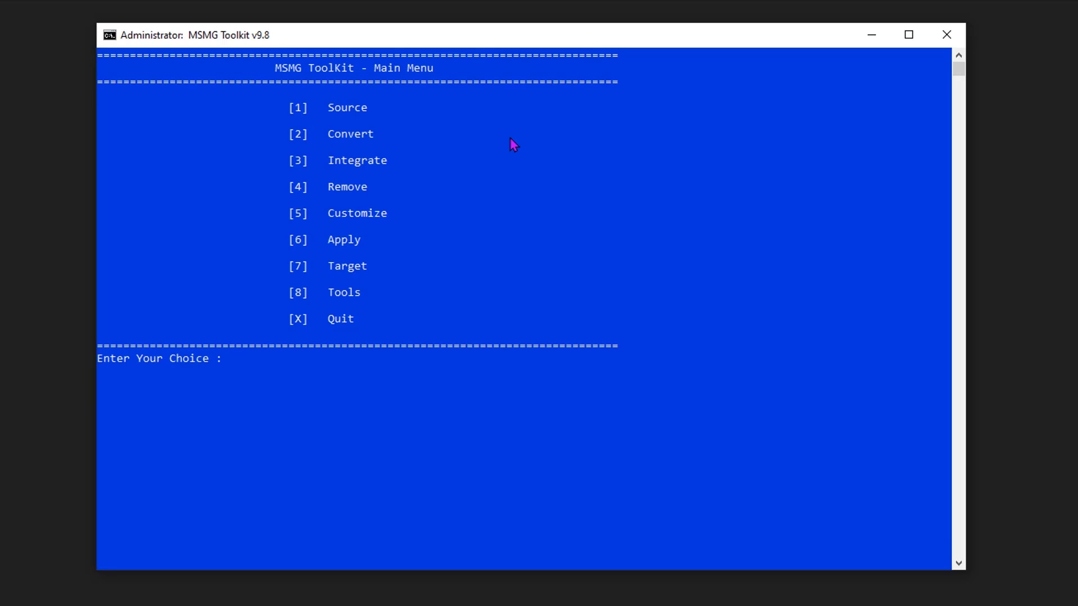
- Convert the Install ESD image to a WIM image using index 7, Windows 10 Pro N
text(2)
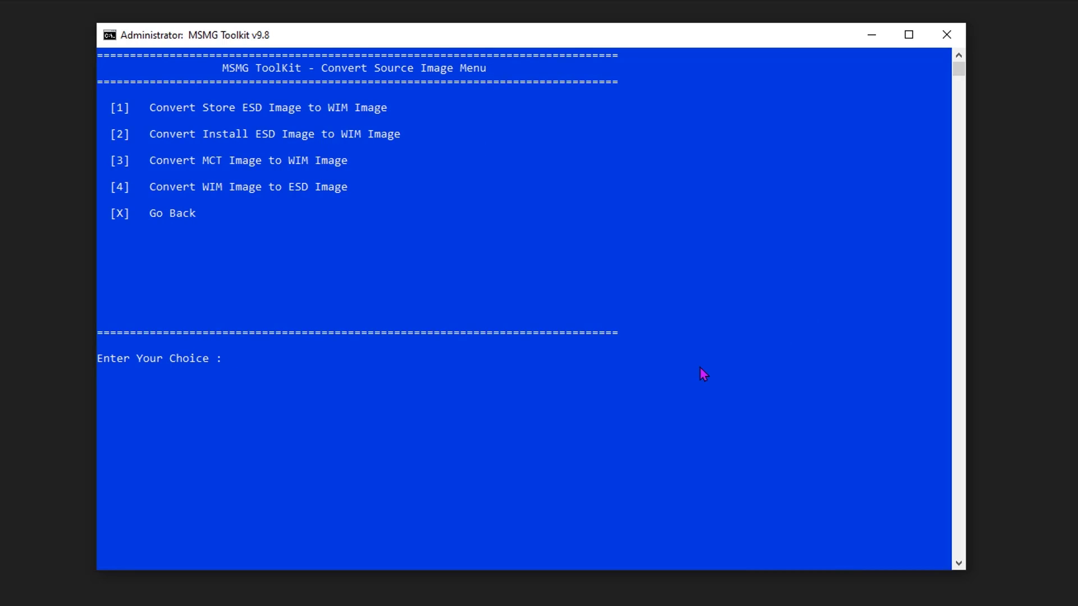
key(2)
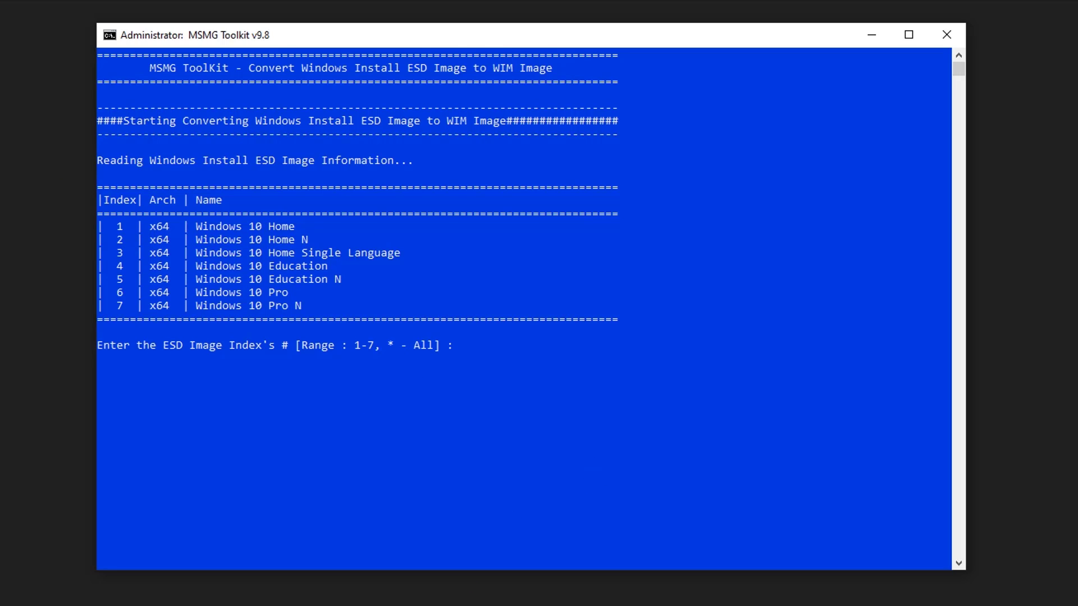
key(F10)
click(561, 453)
text(7)
key(Return)
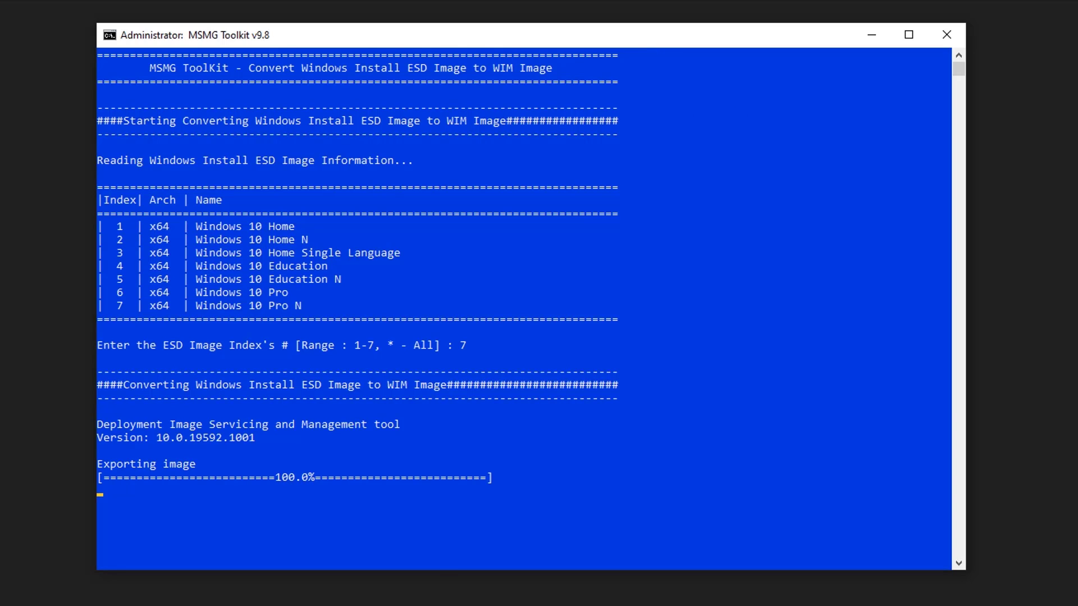
click(959, 564)
scroll(959, 564, down, 1)
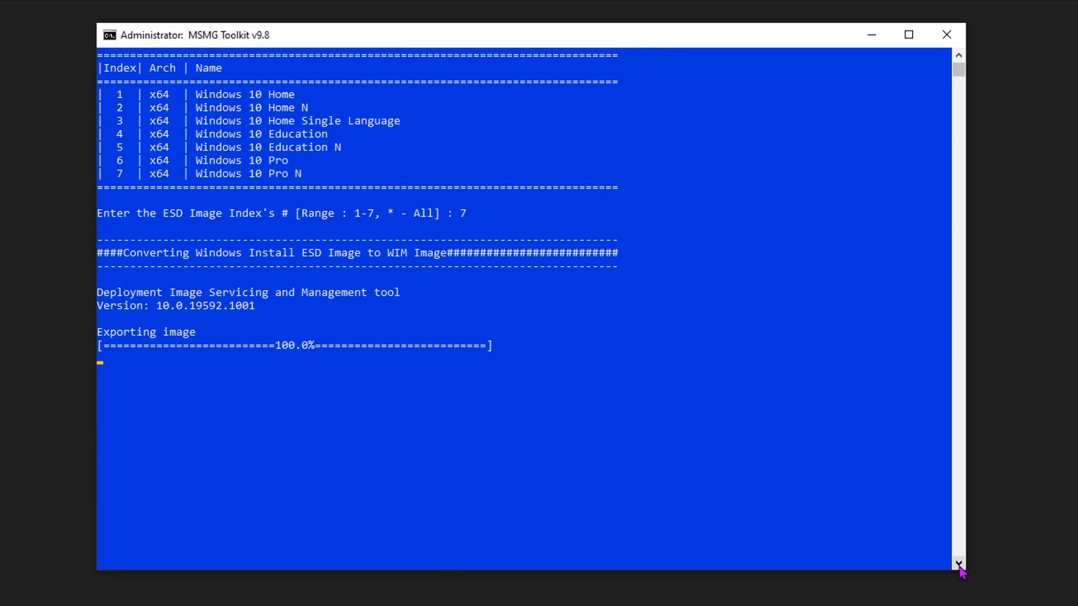
click(959, 564)
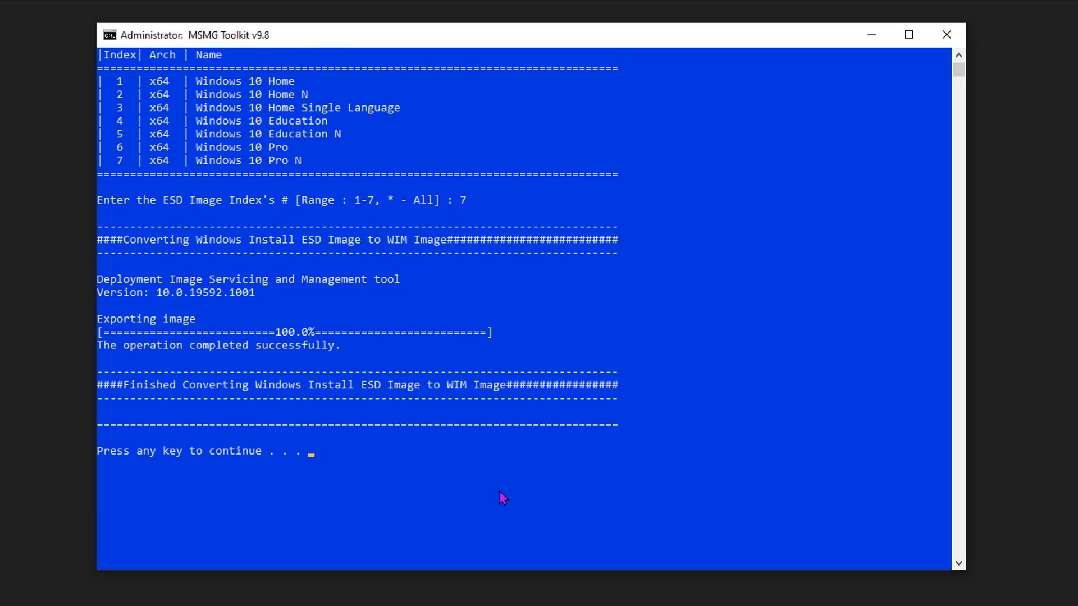
key(Return)
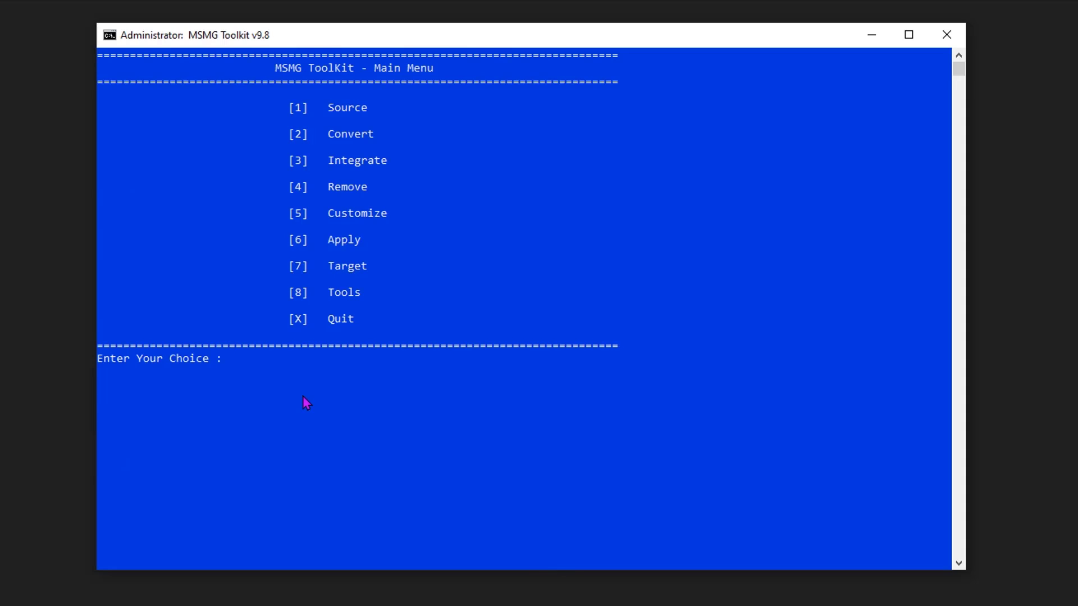
- Select the source from the <DVD> folder with image index 1, Windows 10 Pro N
text(1)
key(Return)
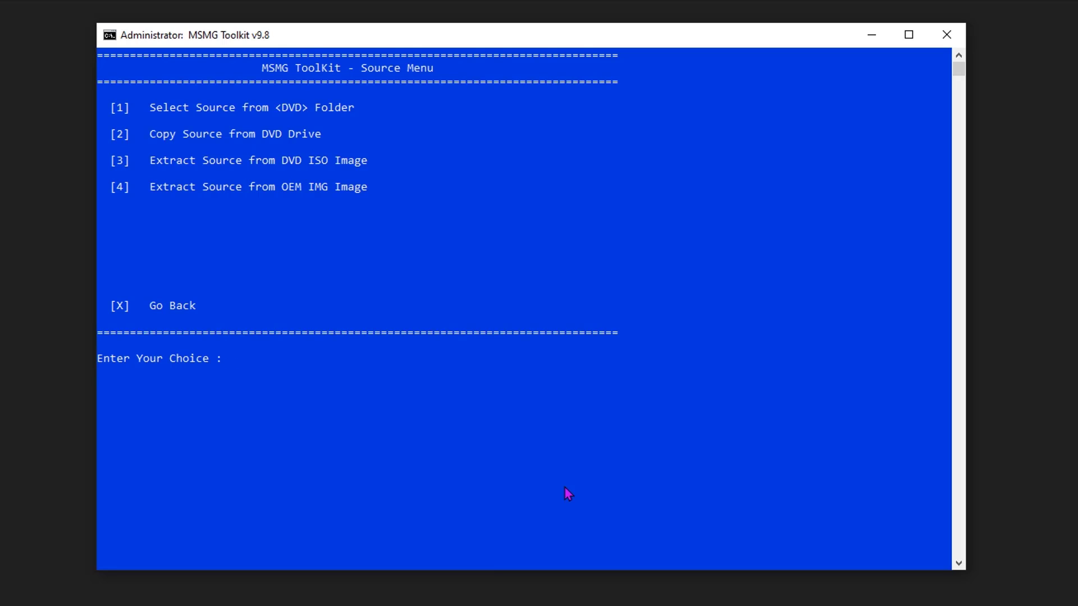
text(1)
key(Return)
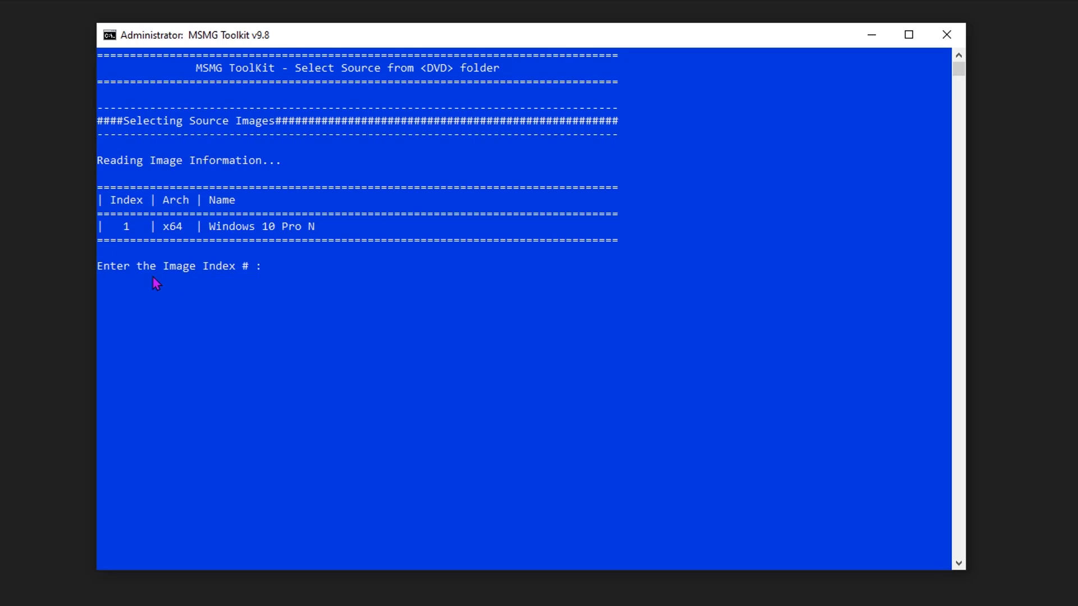
text(1)
key(Return)
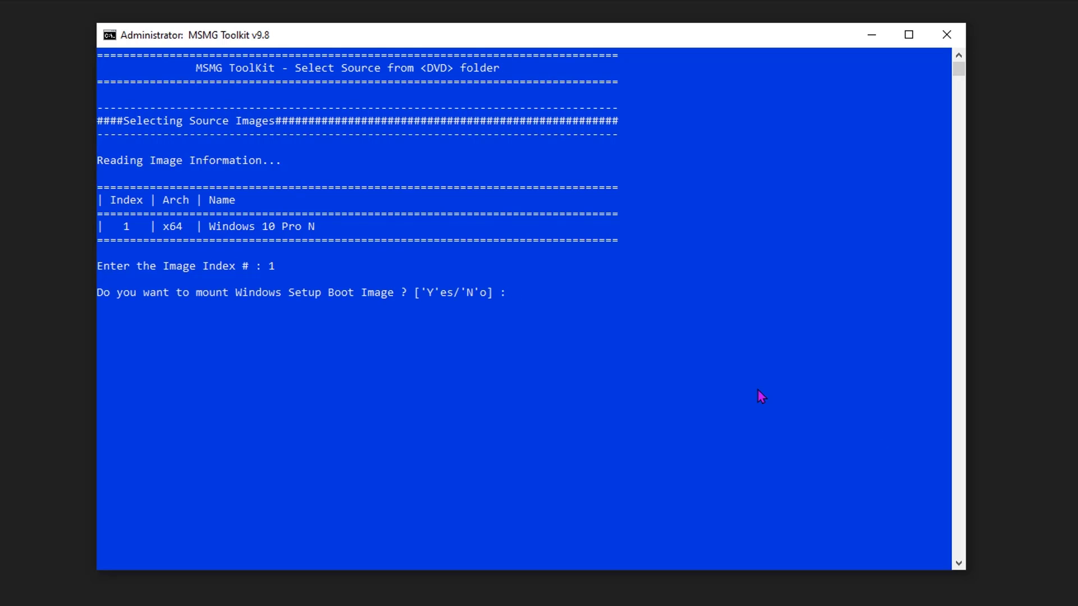
- Mount the source images including both the Windows Setup Boot image and the Windows Recovery image, and return to the Main Menu
text(Y)
key(Return)
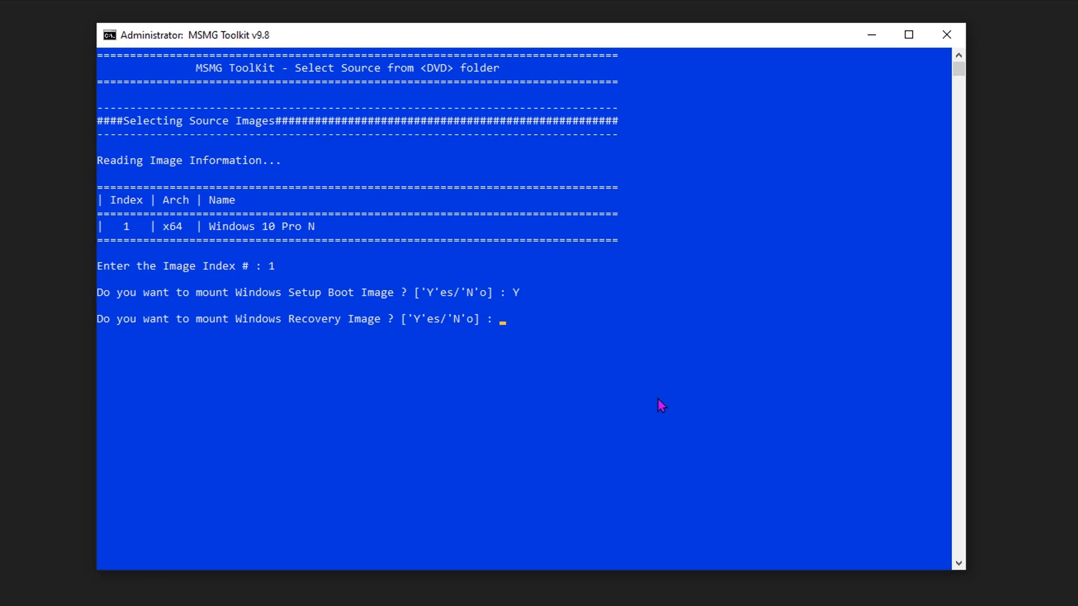
text(Y)
key(Return)
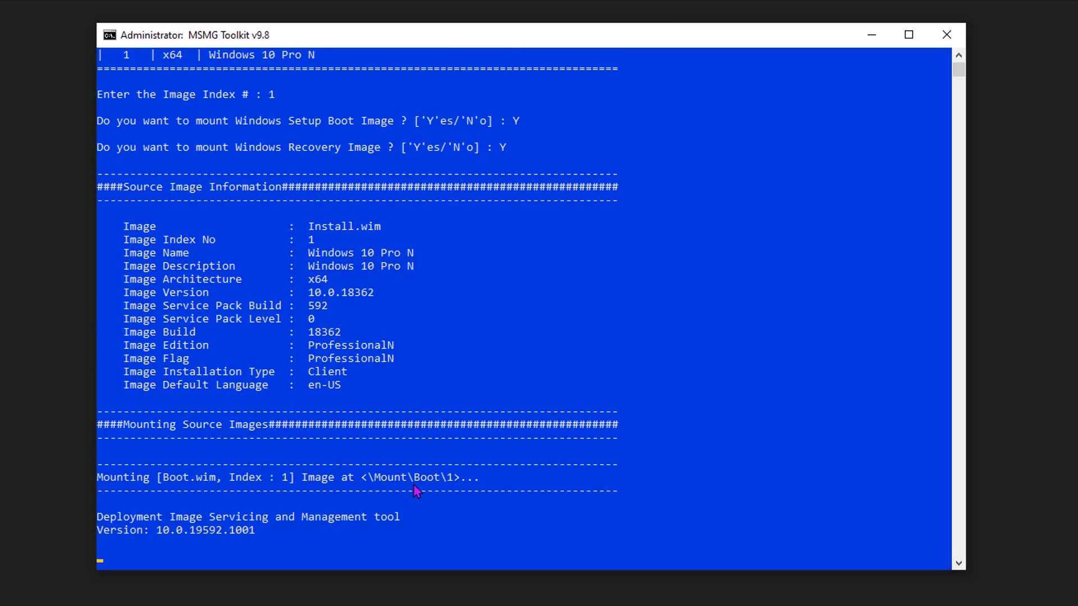
drag(959, 564, 965, 566)
scroll(965, 566, down, 1)
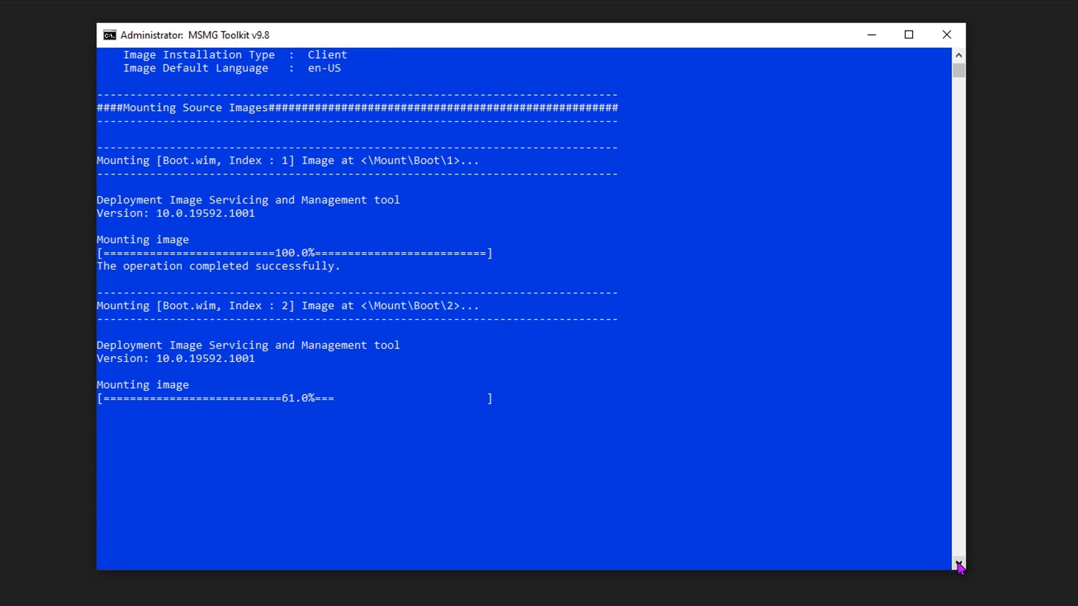
scroll(963, 570, down, 1)
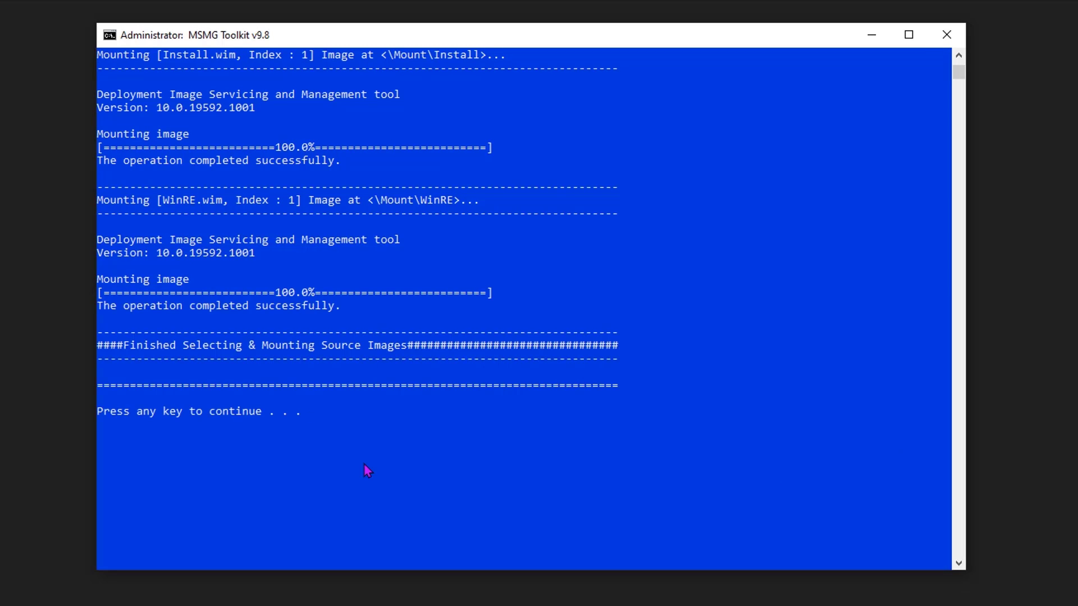
key(Return)
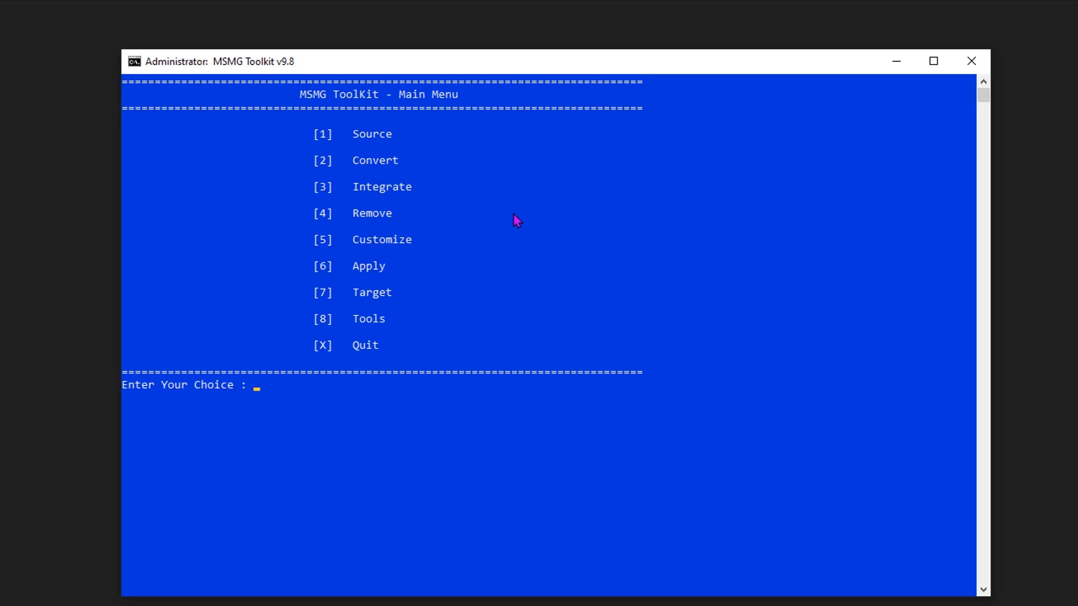
- Remove the Internet Explorer component from the mounted Windows image
text(4)
key(Return)
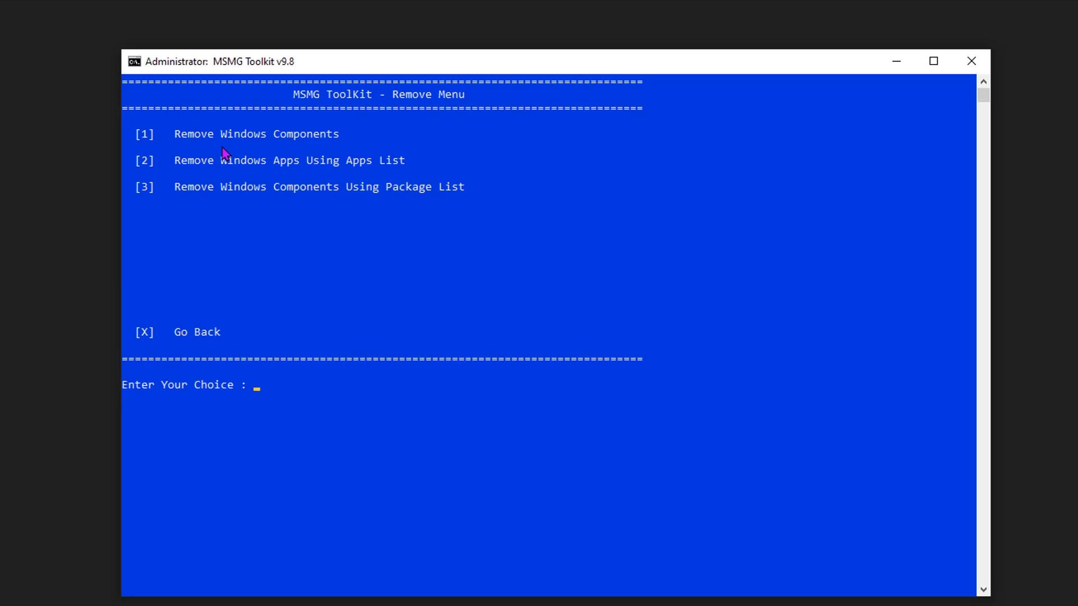
text(1)
key(Return)
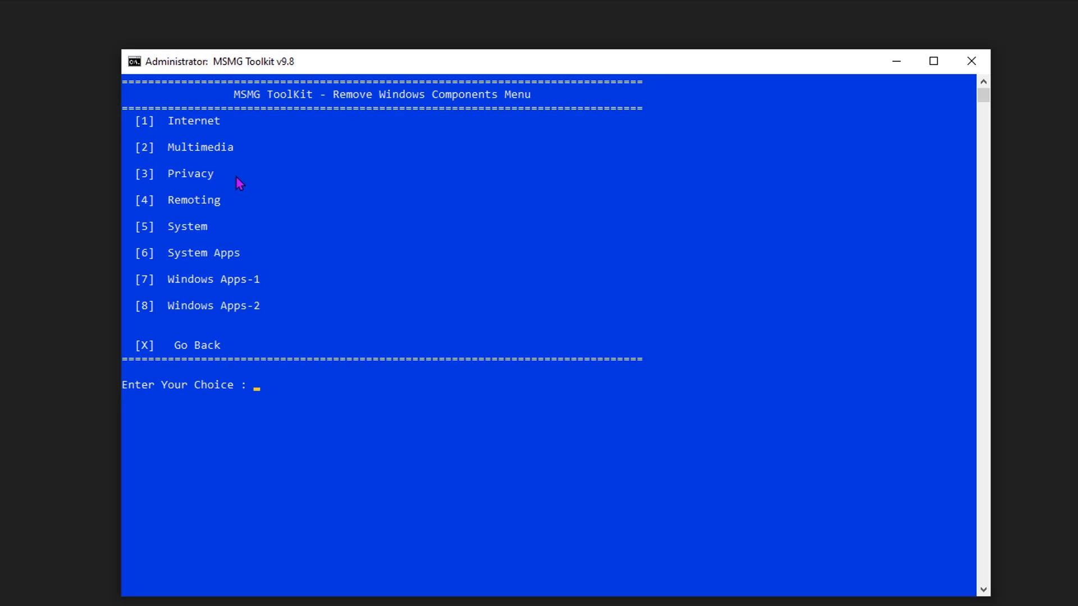
text(1)
key(Return)
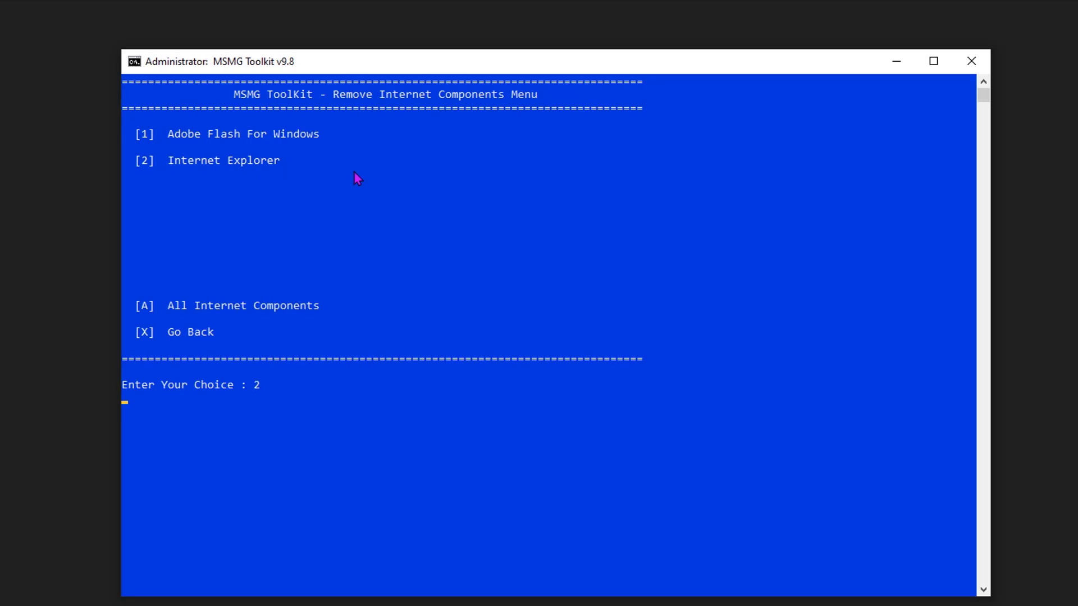
text(2)
key(Return)
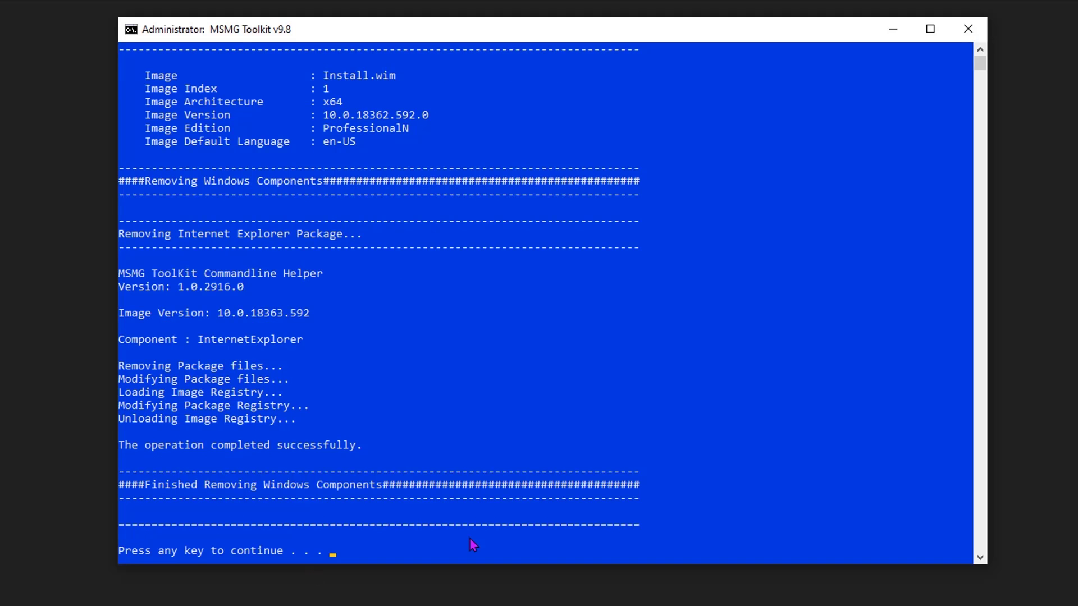
key(Return)
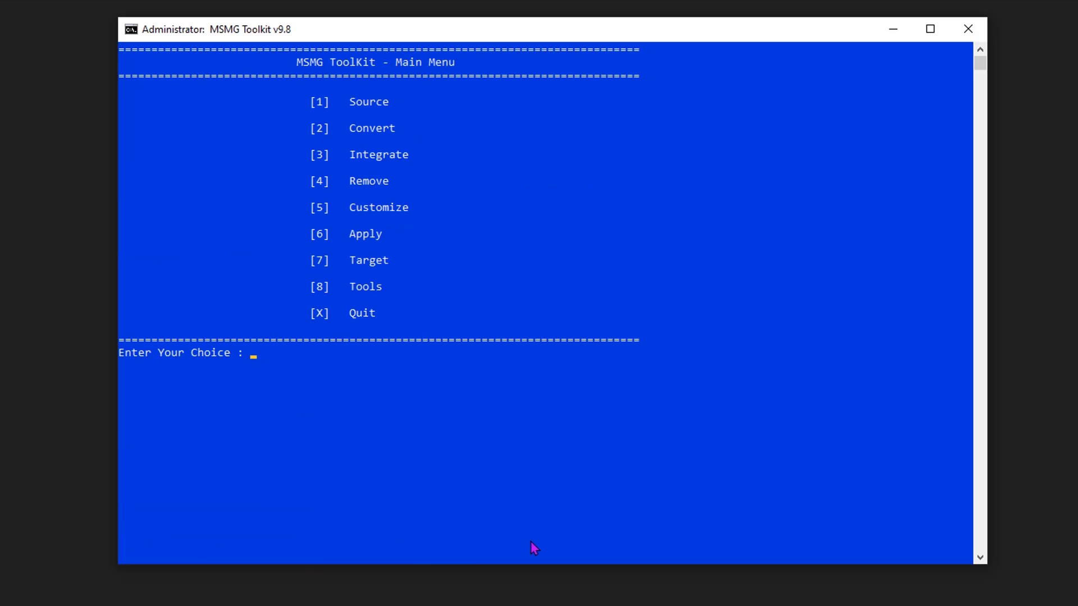
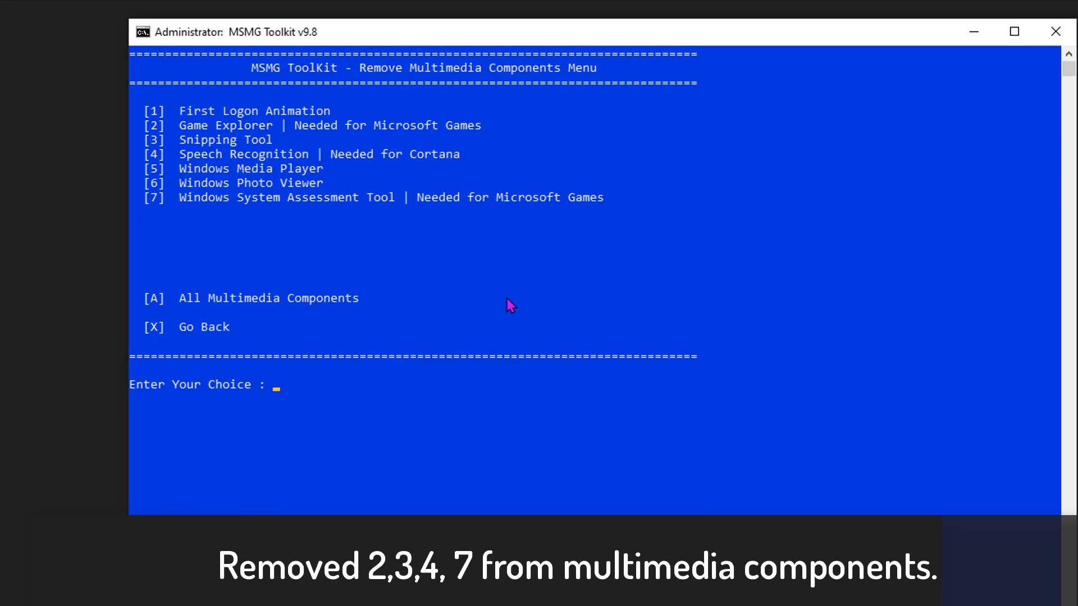
- Remove Game Explorer and the Windows System Assessment Tool from the image's multimedia components
text(2)
key(Return)
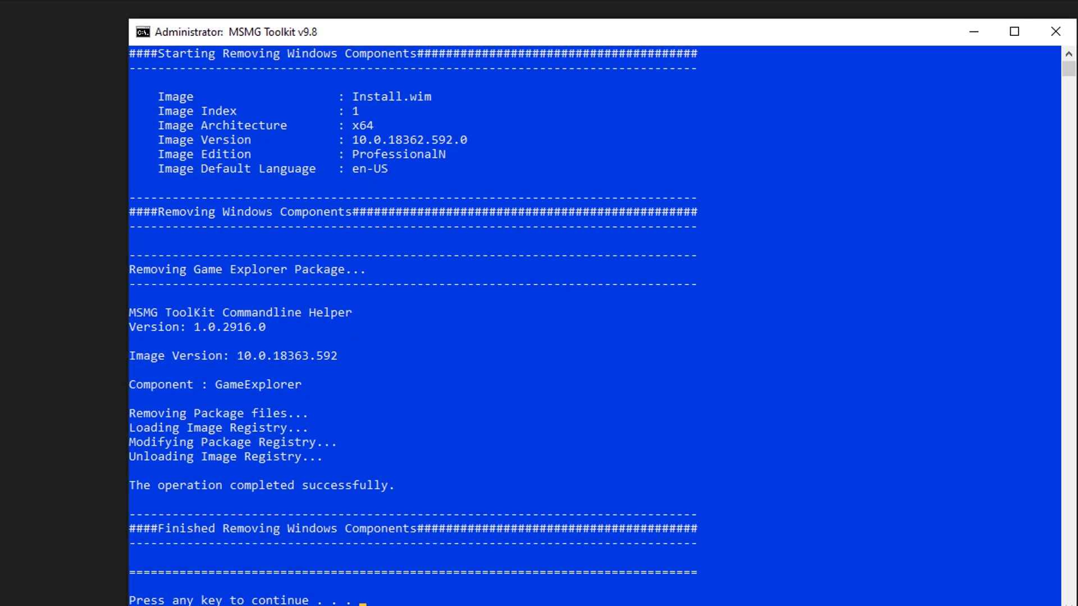
key(Return)
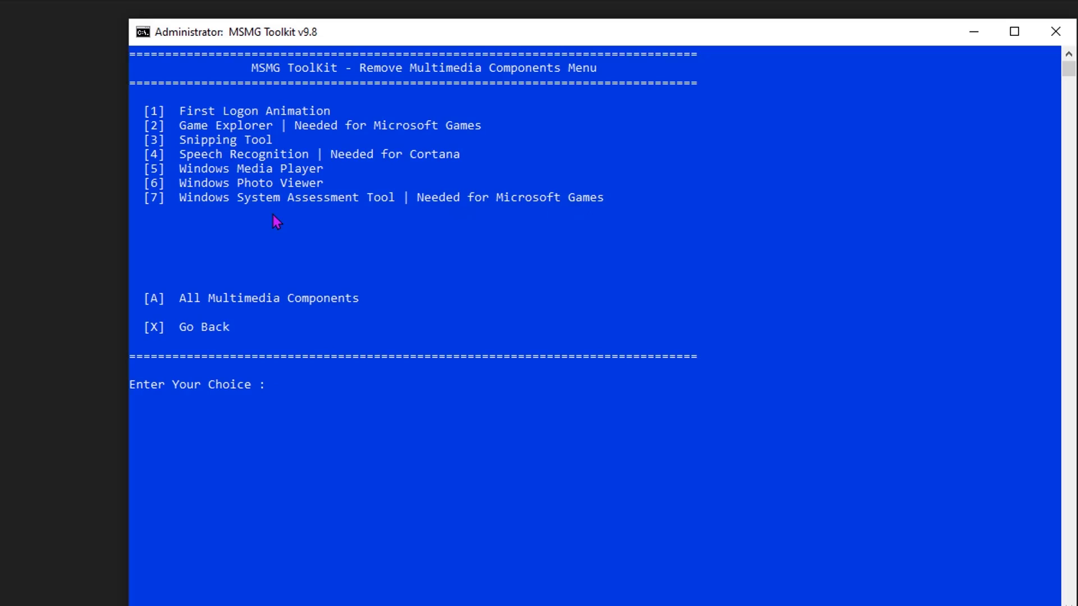
text(7)
key(Return)
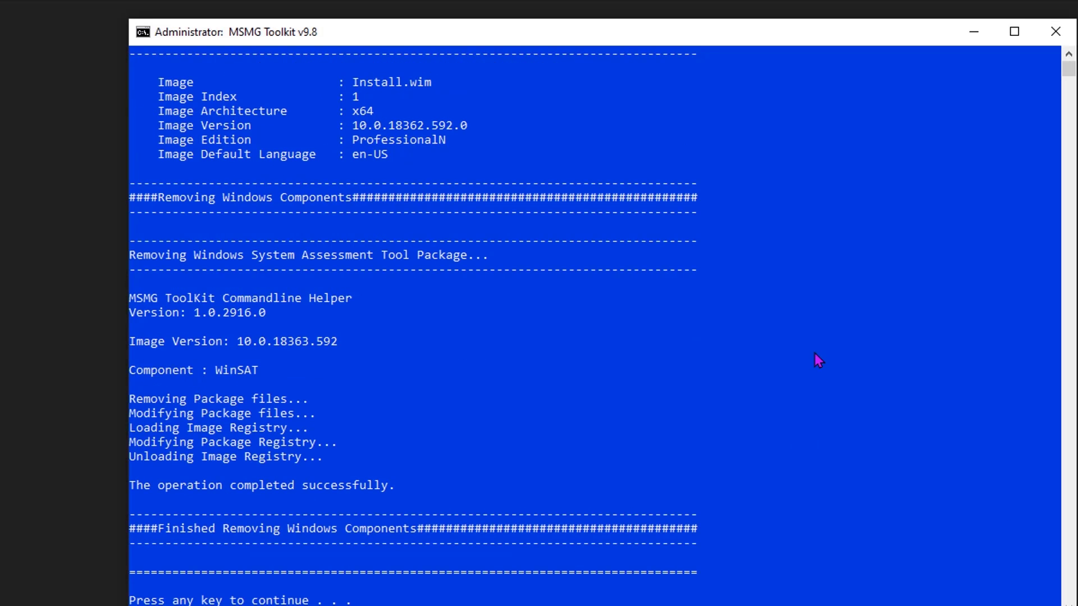
- Remove the Face Recognition component from the mounted image's privacy components
key(Return)
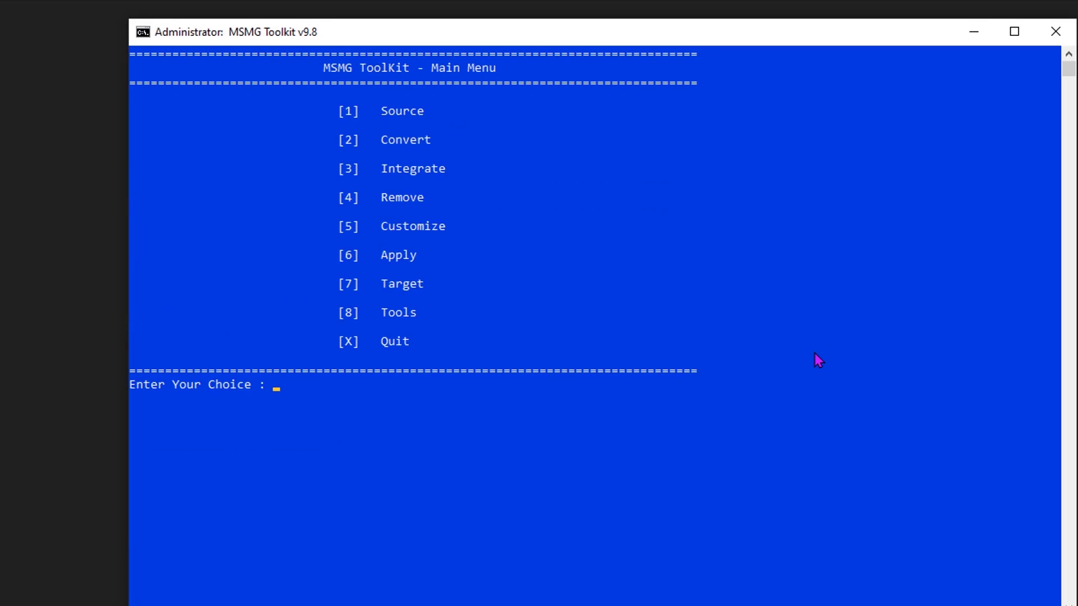
text(4)
key(Return)
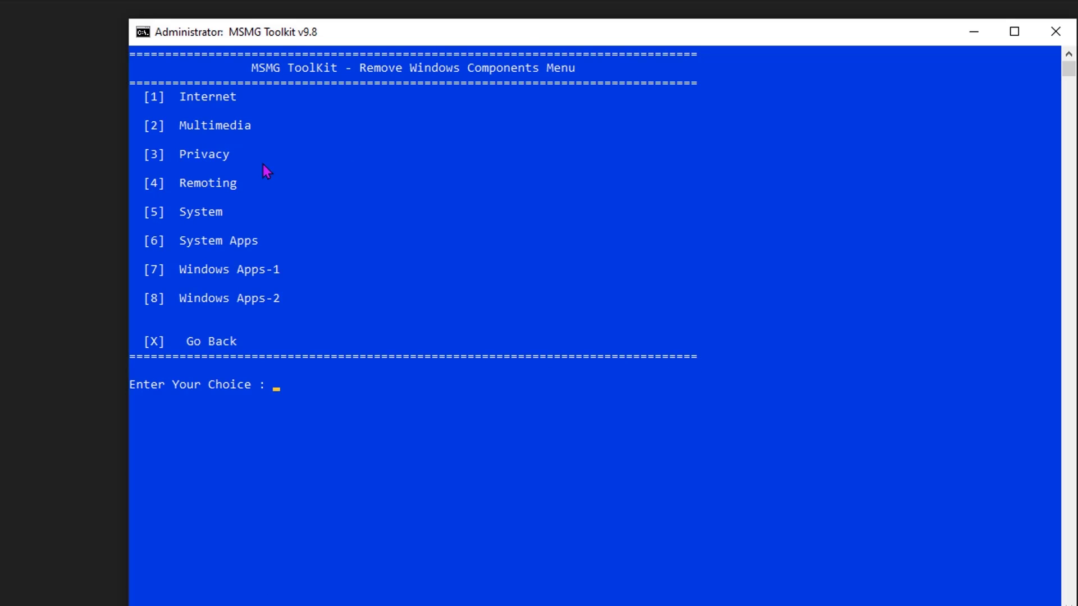
text(3)
key(Return)
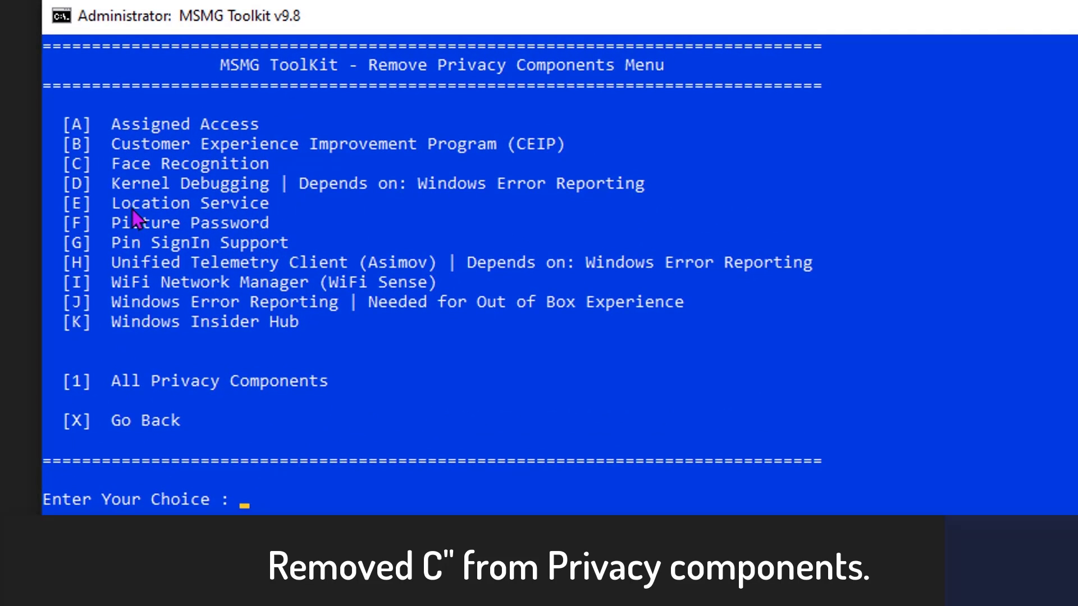
text(C)
key(Return)
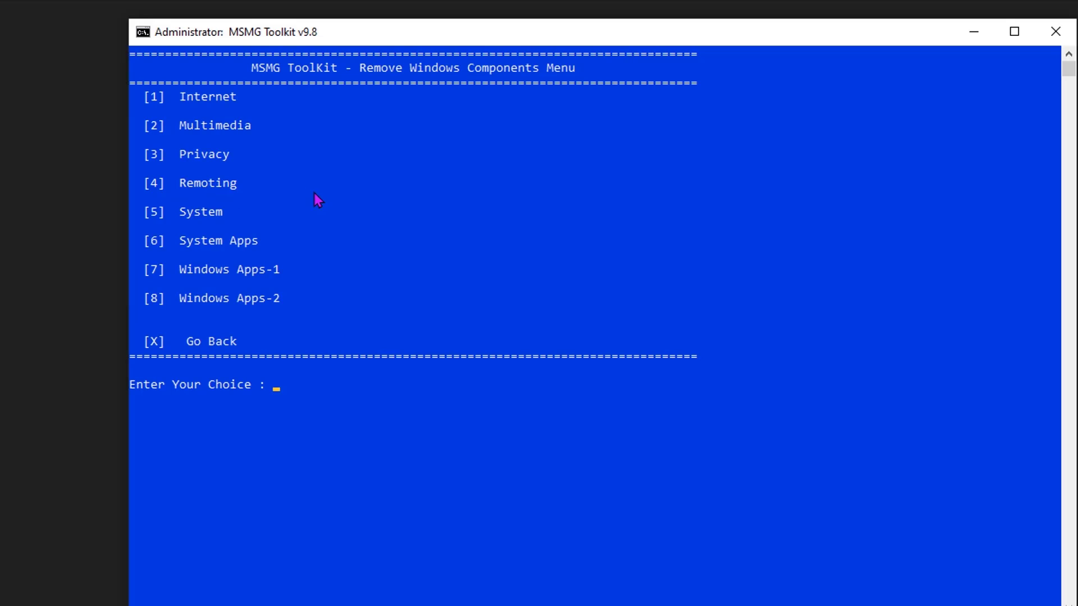
- Review the removable Remoting and System component lists without removing anything from them
text(4)
key(Return)
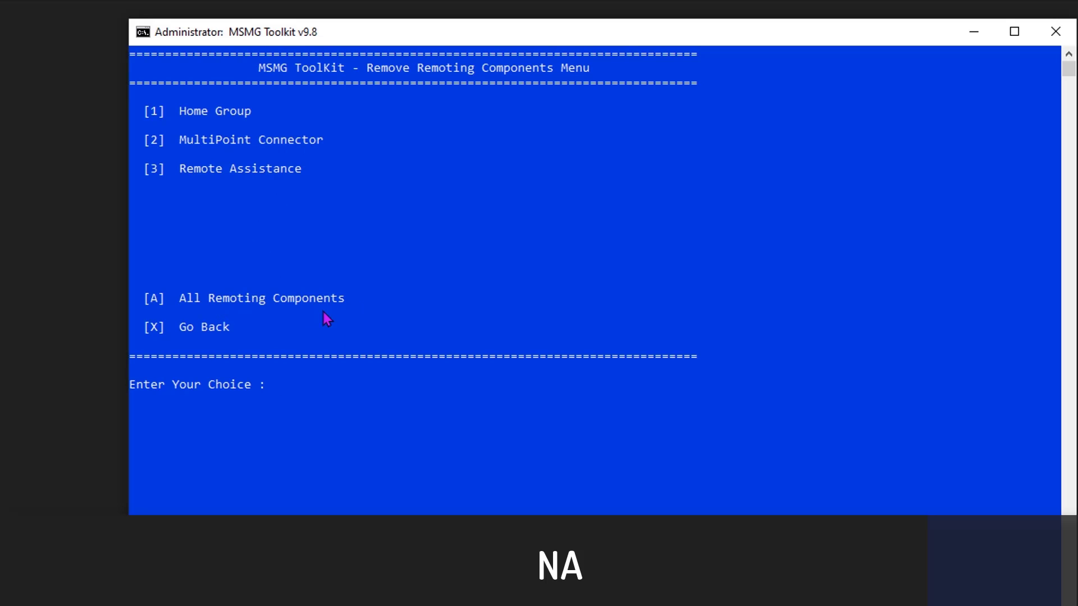
text(X)
key(Return)
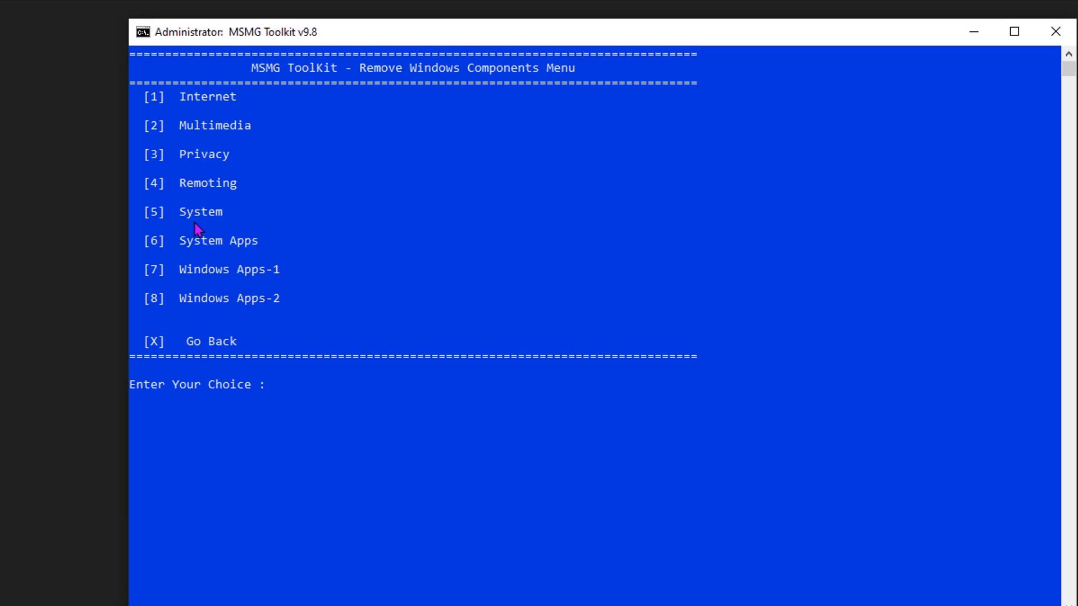
text(5)
key(Return)
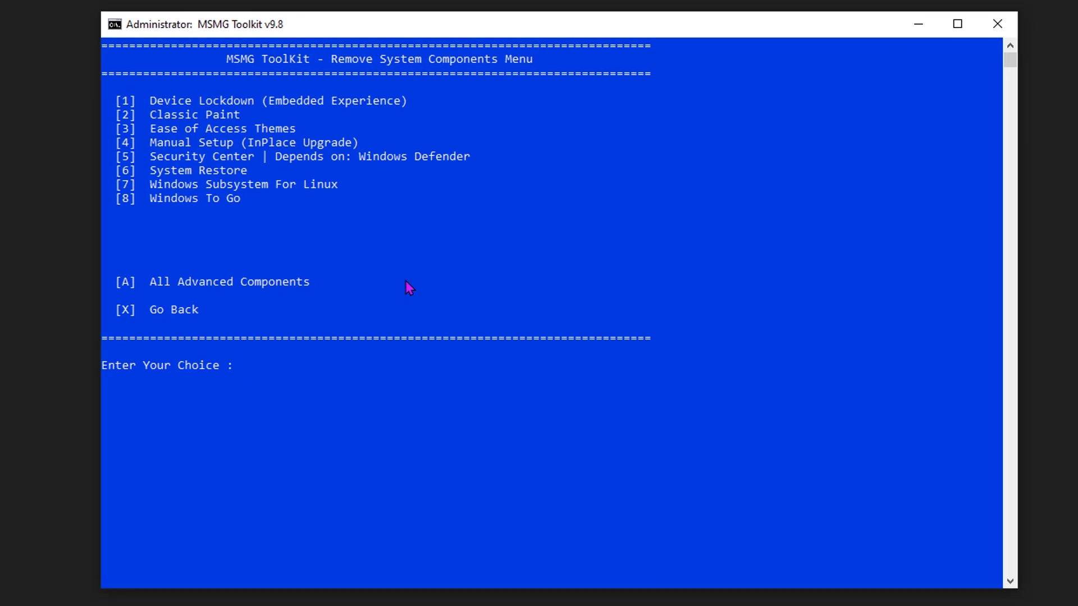
text(x)
key(Return)
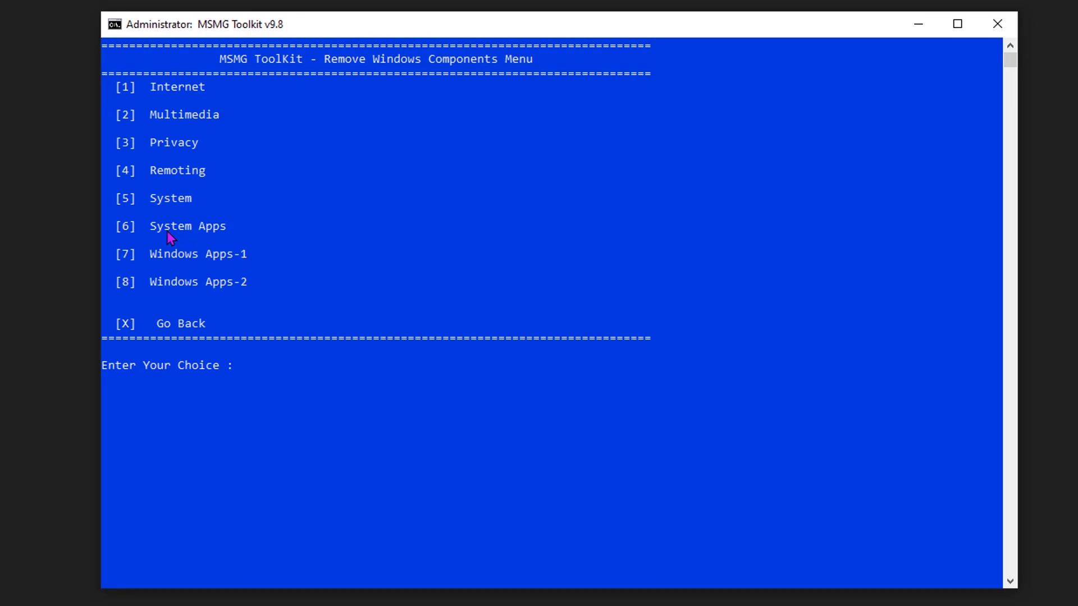
- Remove system apps B, C, D, E, M, P, R, T, Y and Z from the mounted image
text(6)
key(Return)
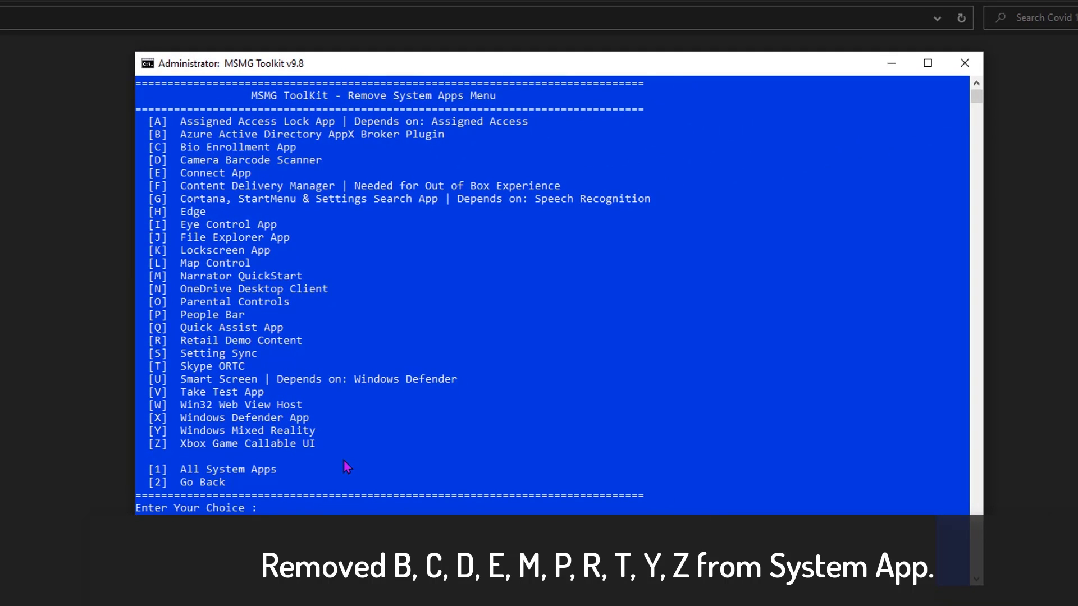
key(Return)
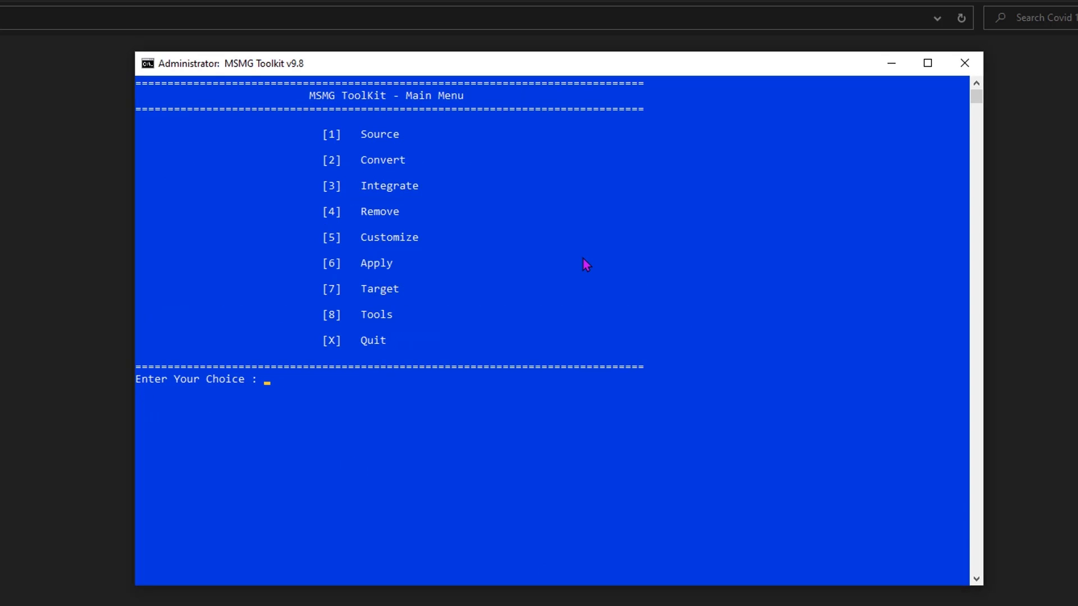
- Open the Windows Apps-1 component removal list for the mounted image
text(4)
key(Return)
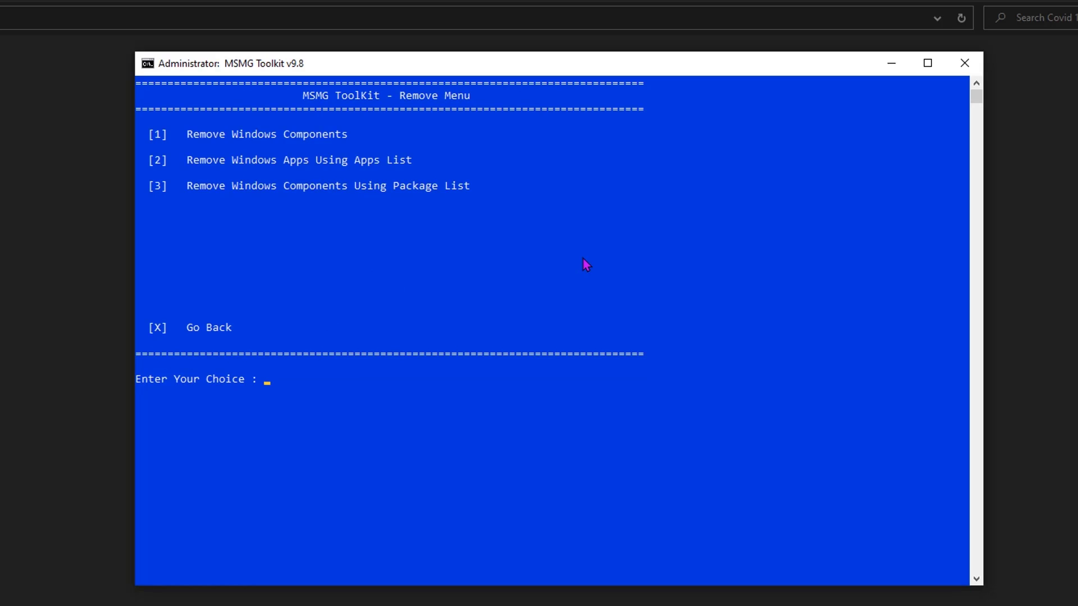
text(1)
key(Return)
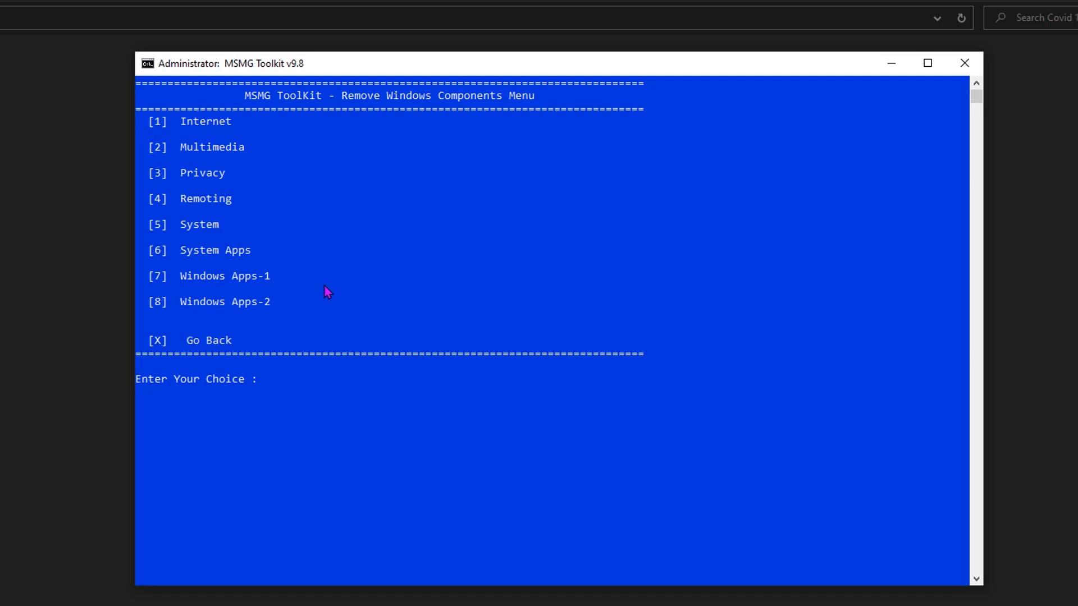
text(7)
key(Return)
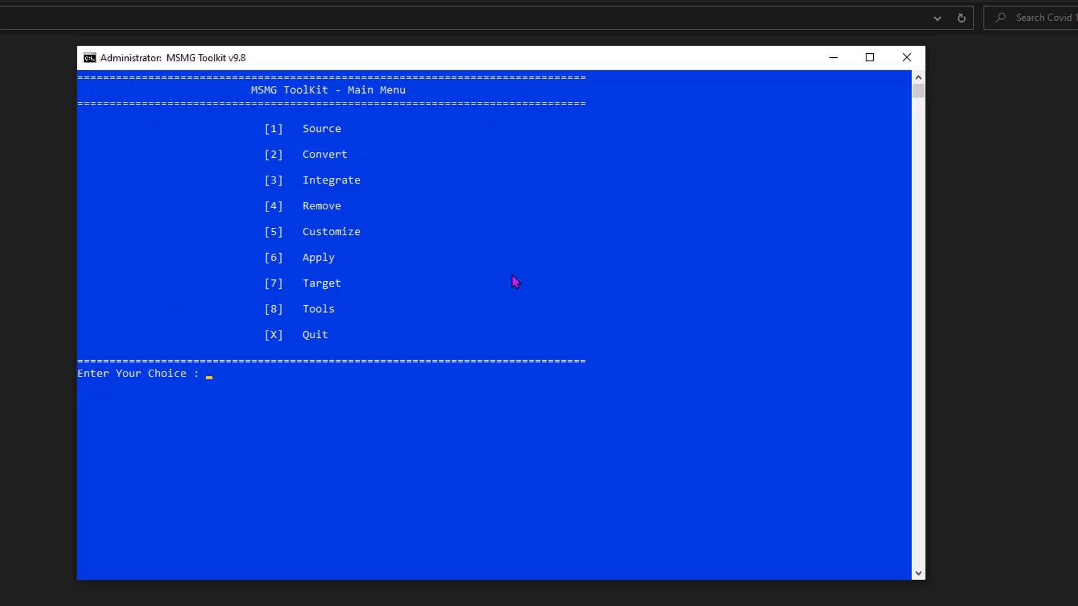
- Remove the Xbox App from the image's Windows Apps-2 components and return to the Main Menu
text(4)
key(Return)
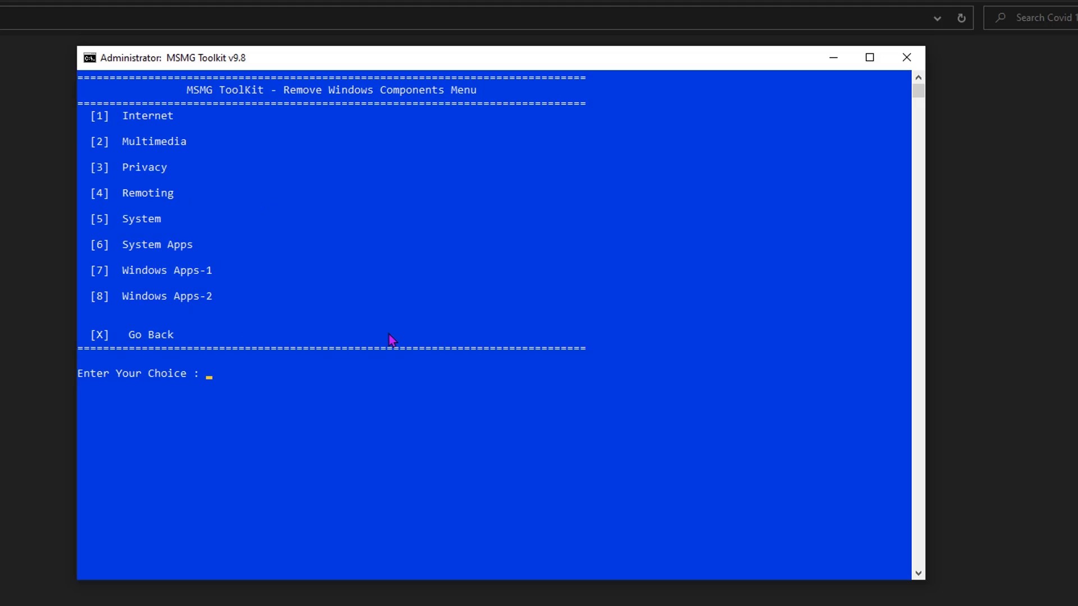
text(6)
key(Return)
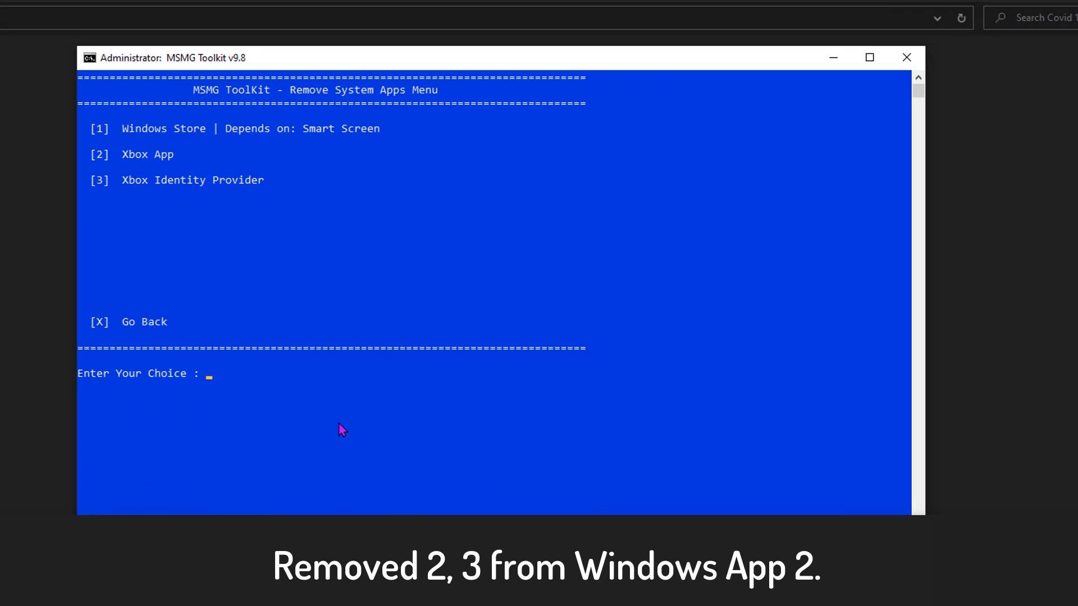
text(2)
key(Return)
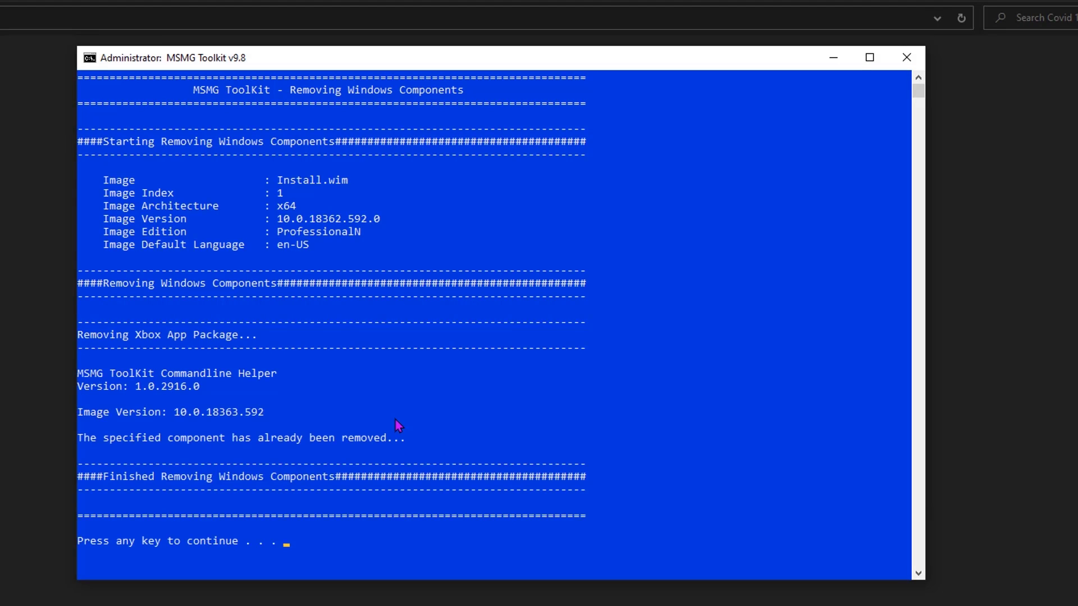
key(Return)
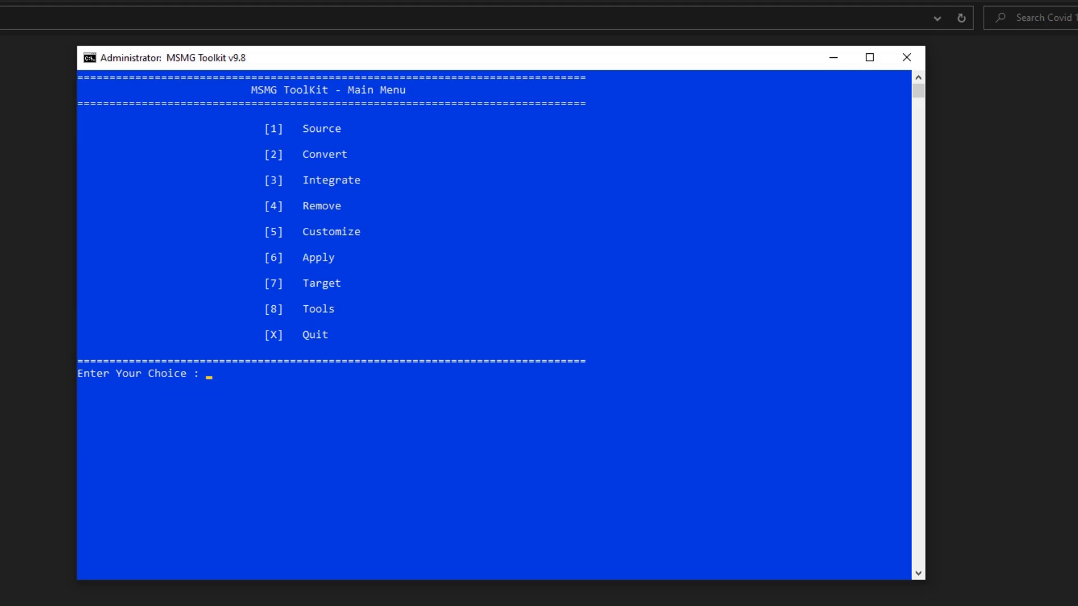
- Review the image customization options and return to the Main Menu without choosing any
text(5)
key(Return)
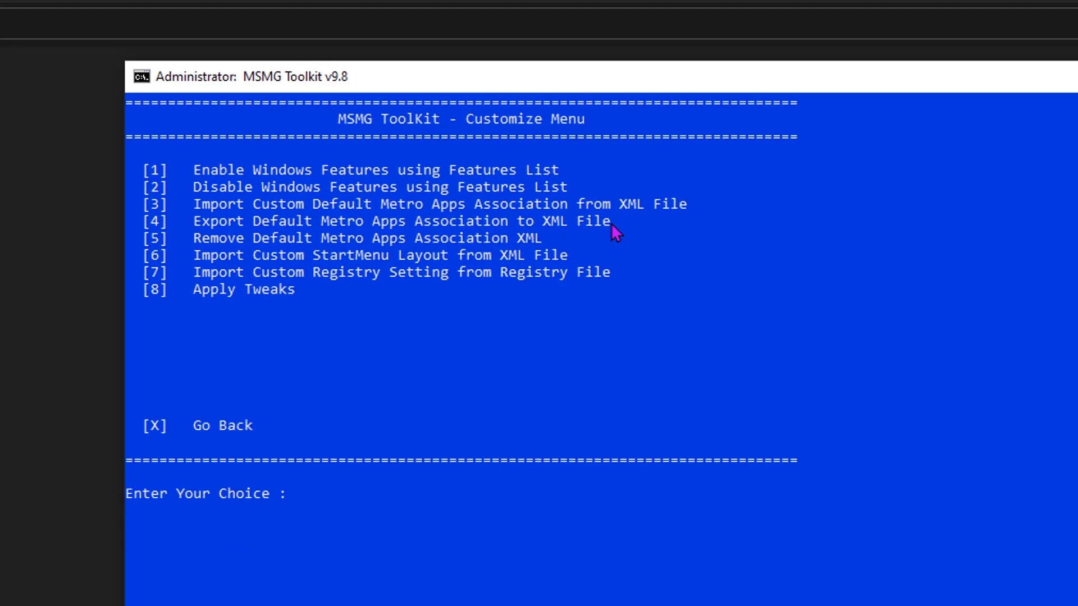
key(x)
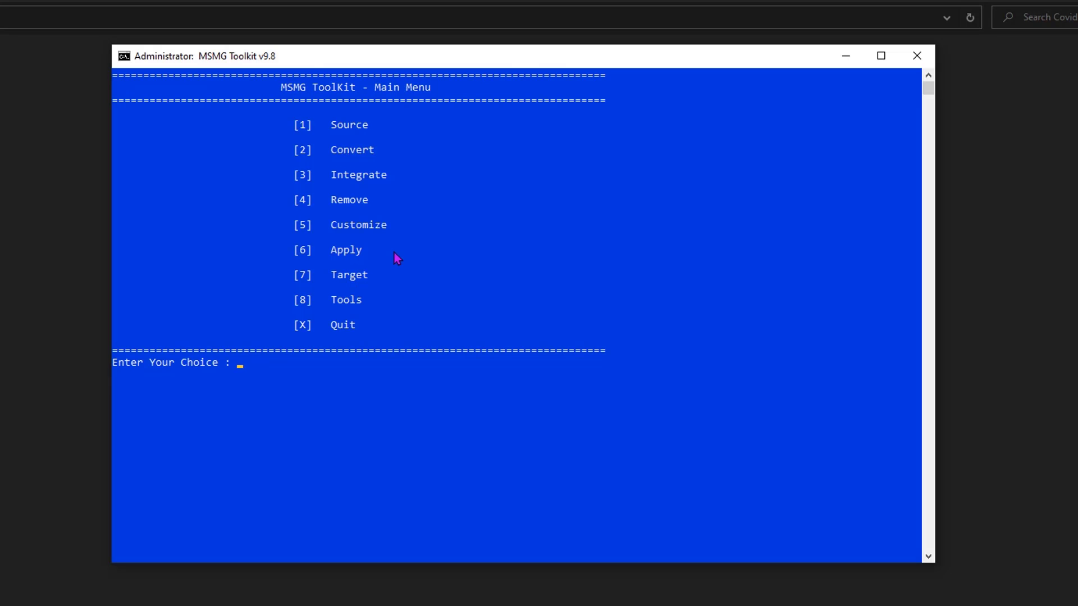
- Apply and save the changes to the source images, including a cleanup of the image's Windows folder
text(6)
key(Return)
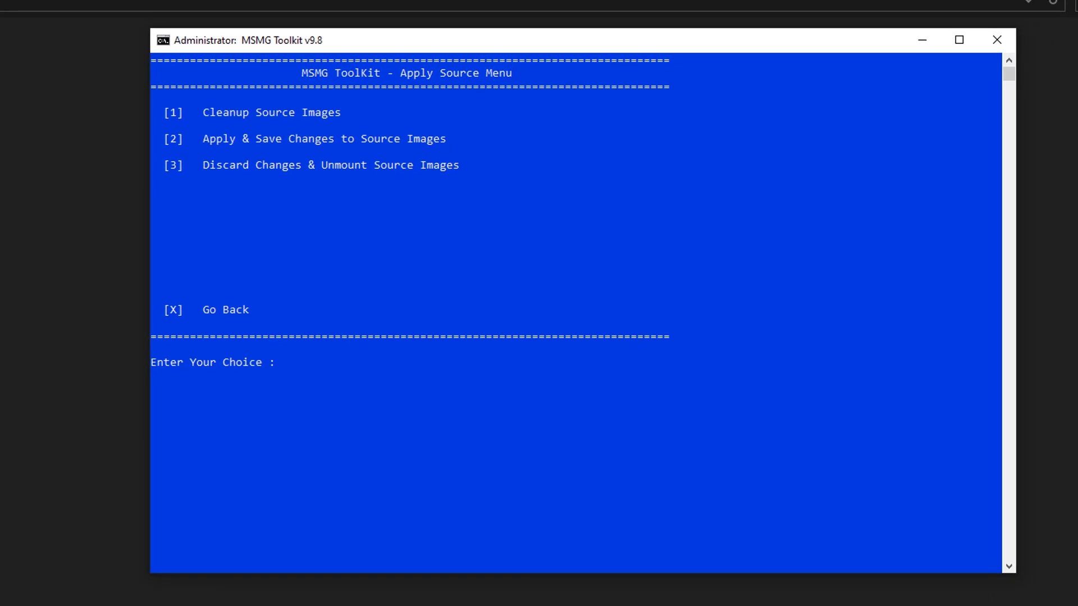
text(2)
key(Return)
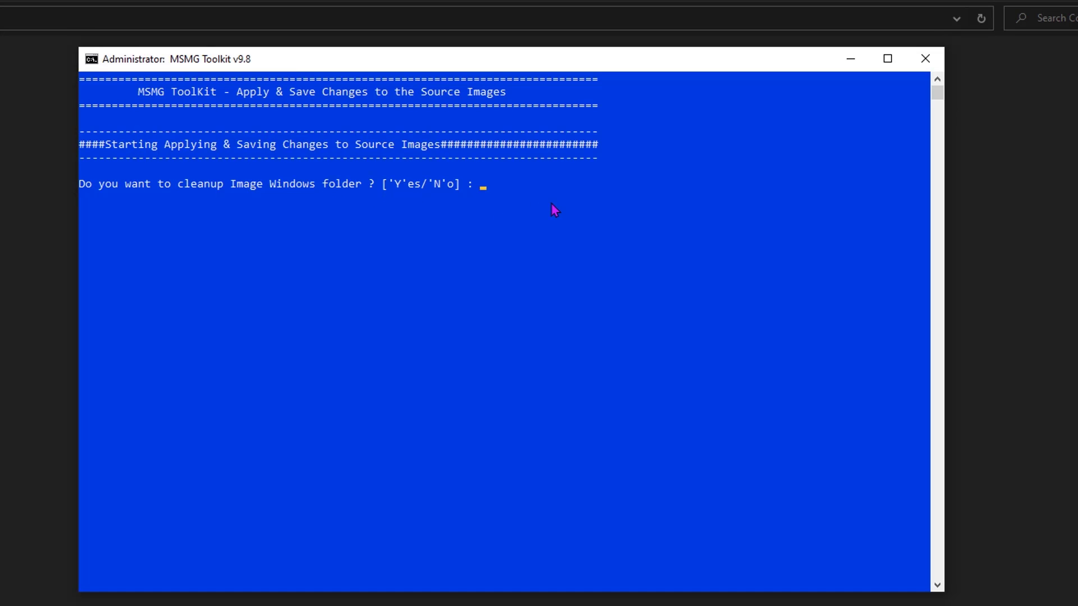
text(Y)
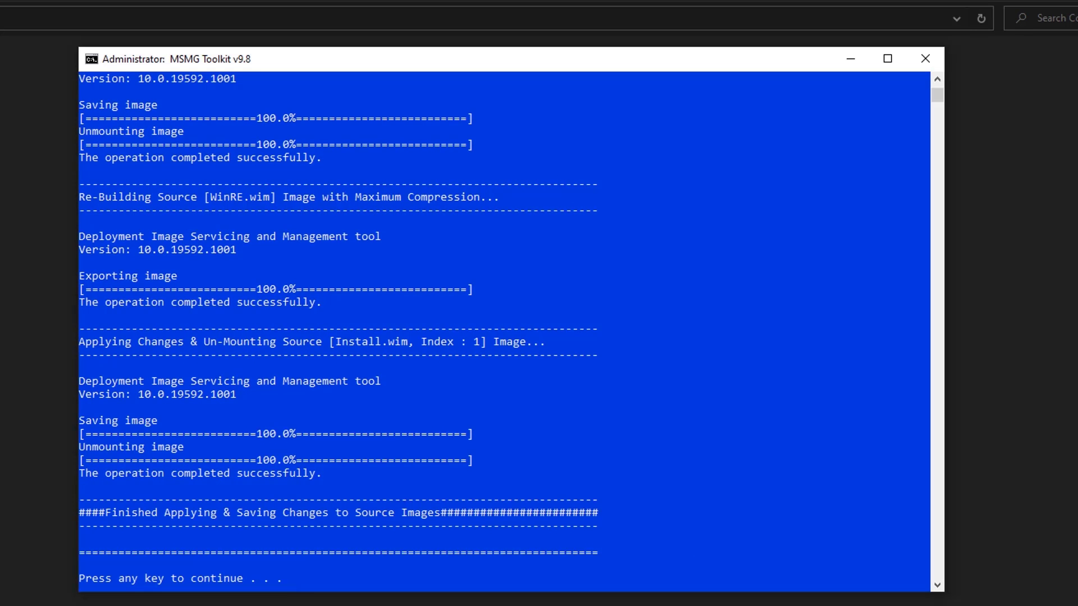
key(Return)
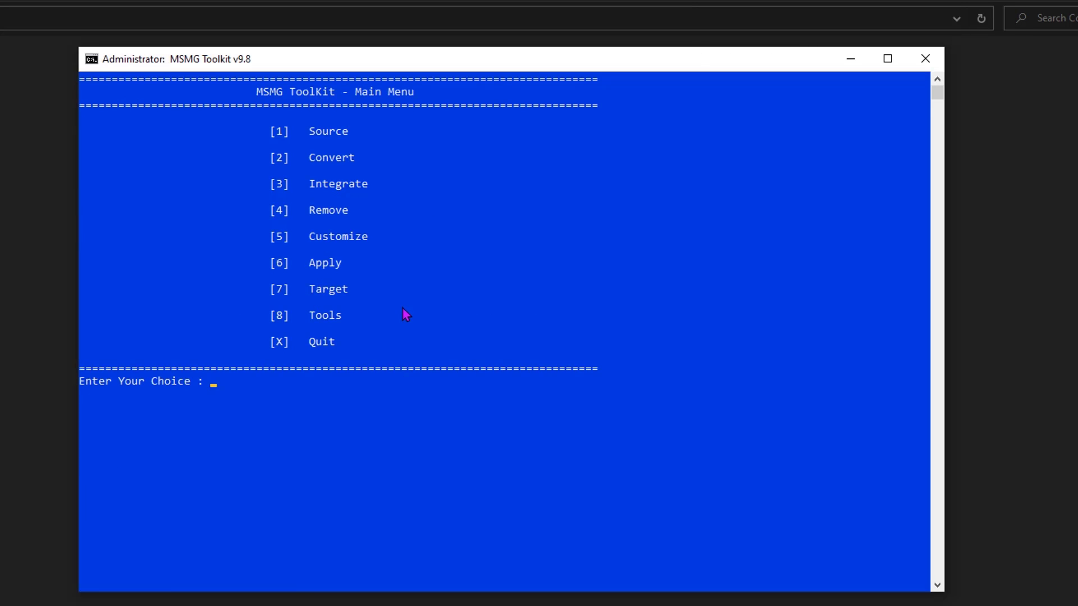
- Build a DVD ISO image with the volume label "Windows 10" and the file name "Windows"
text(7)
key(Return)
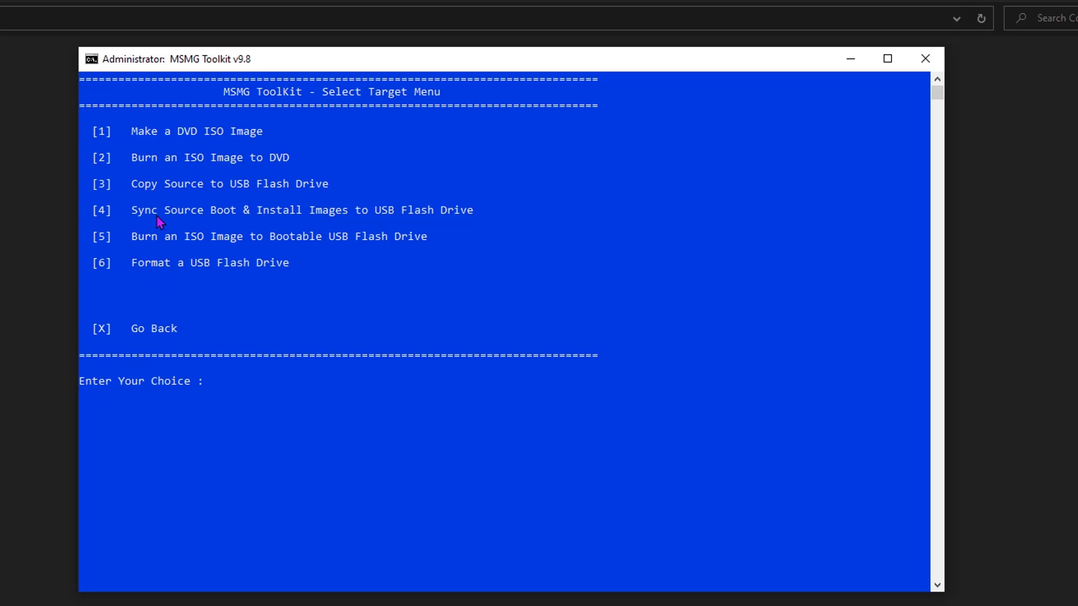
text(1)
key(Return)
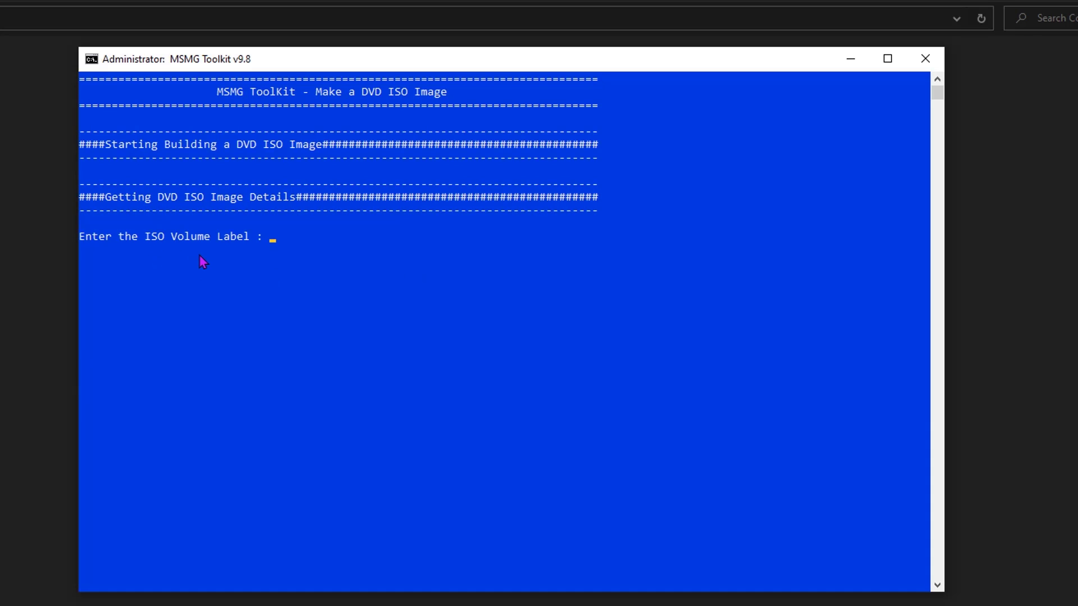
text(Windows 10)
key(Return)
text(Windows)
key(Return)
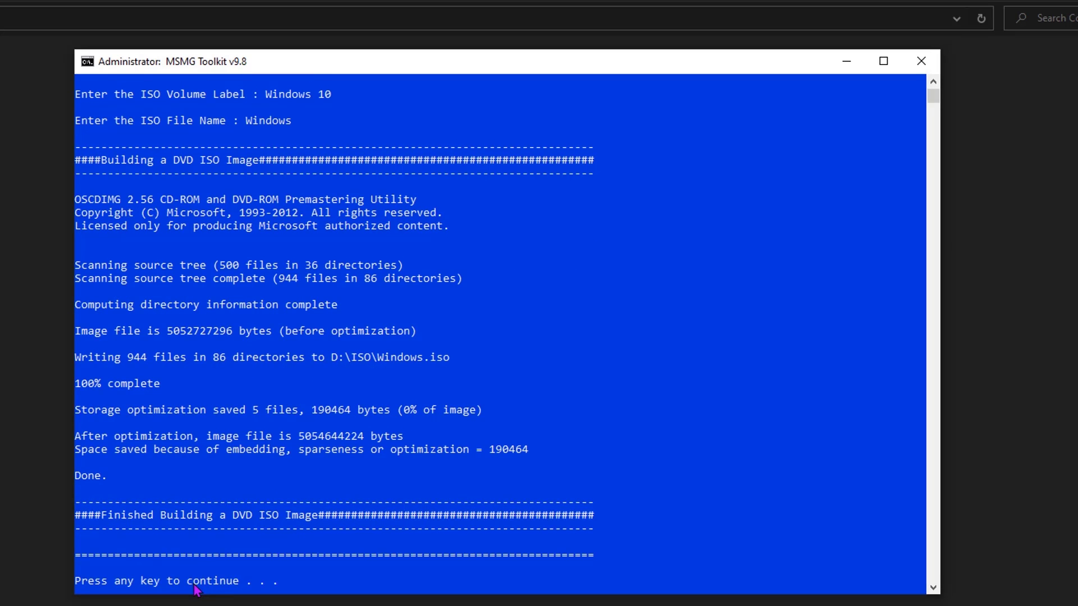
key(Return)
- Quit the toolkit from the Main Menu and close its console window
text(x)
key(Return)
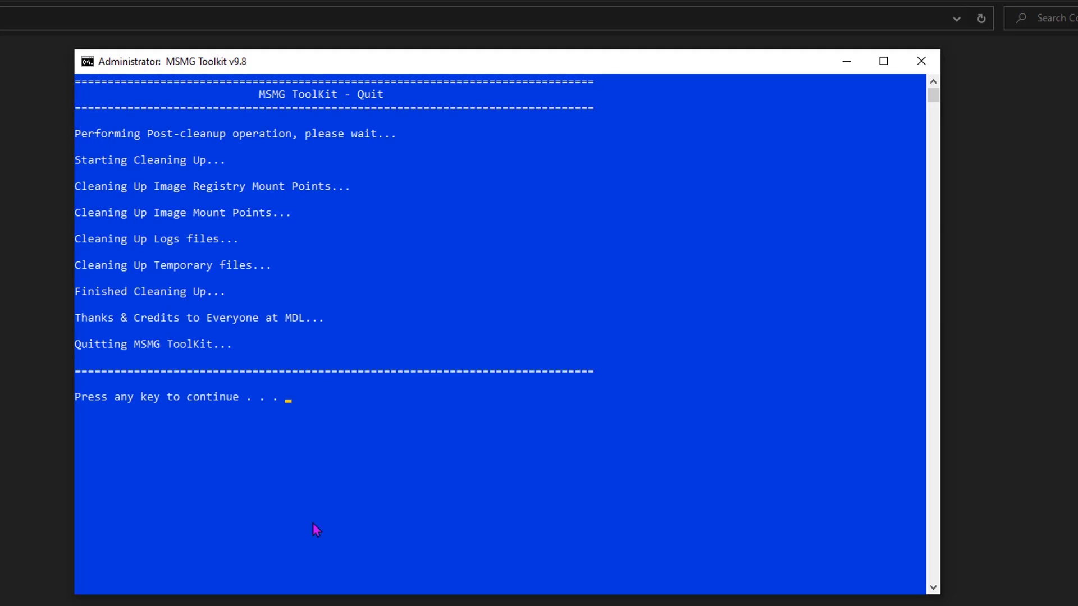
key(Return)
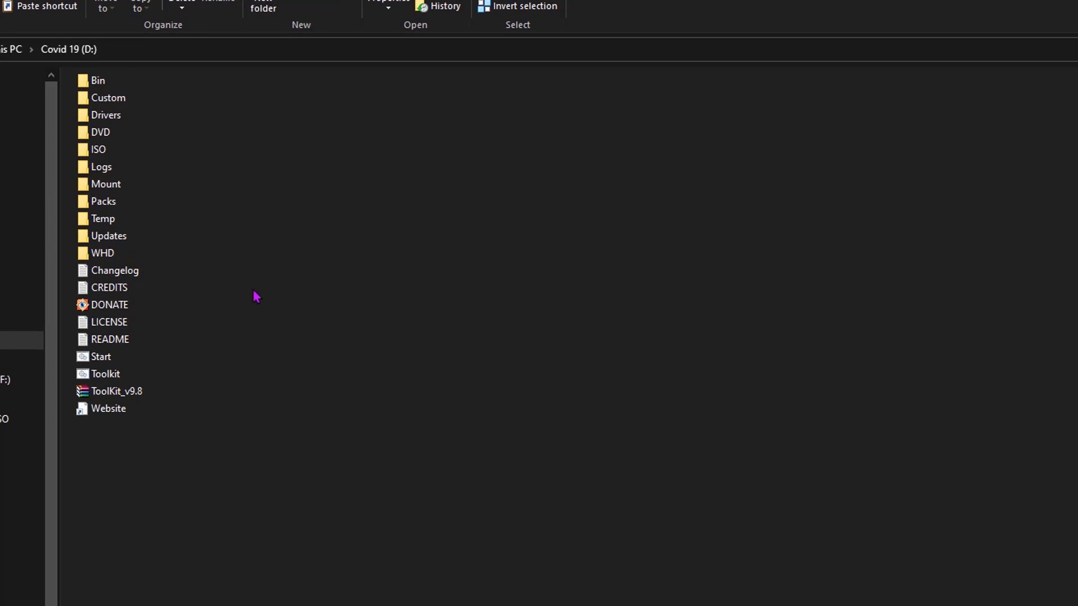
- Switch to File Explorer and check the properties of the Windows disc image in drive D's ISO folder
click(94, 151)
double_click(93, 151)
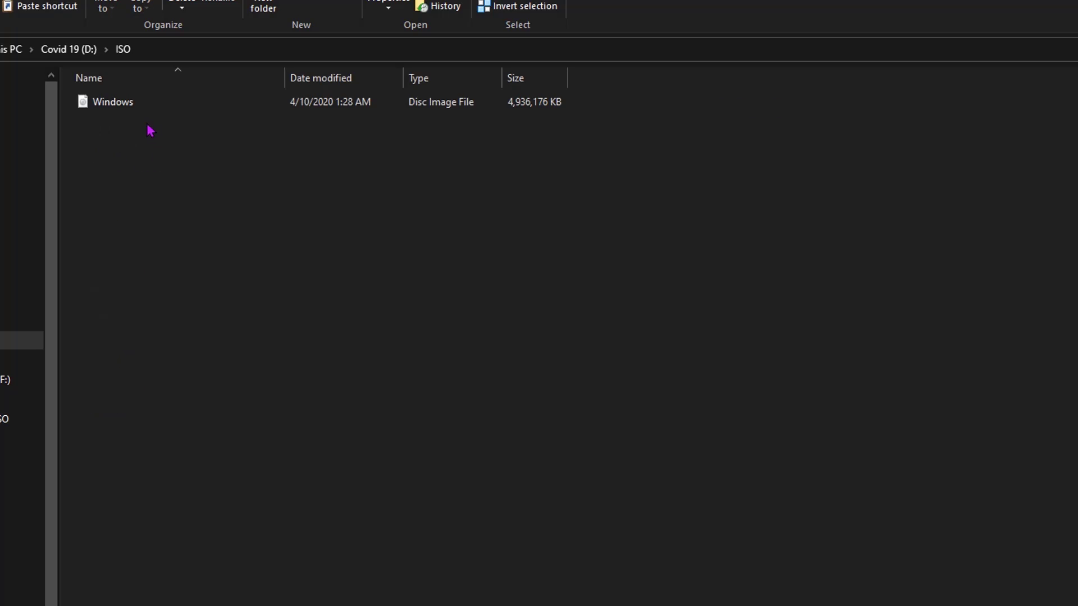
click(133, 107)
right_click(131, 103)
click(196, 499)
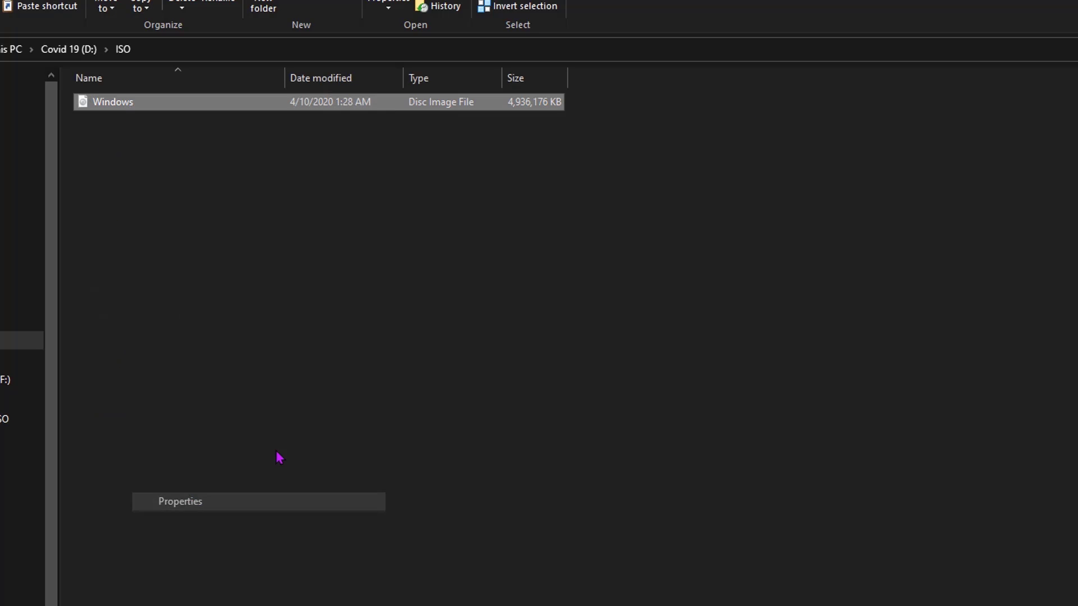
click(422, 123)
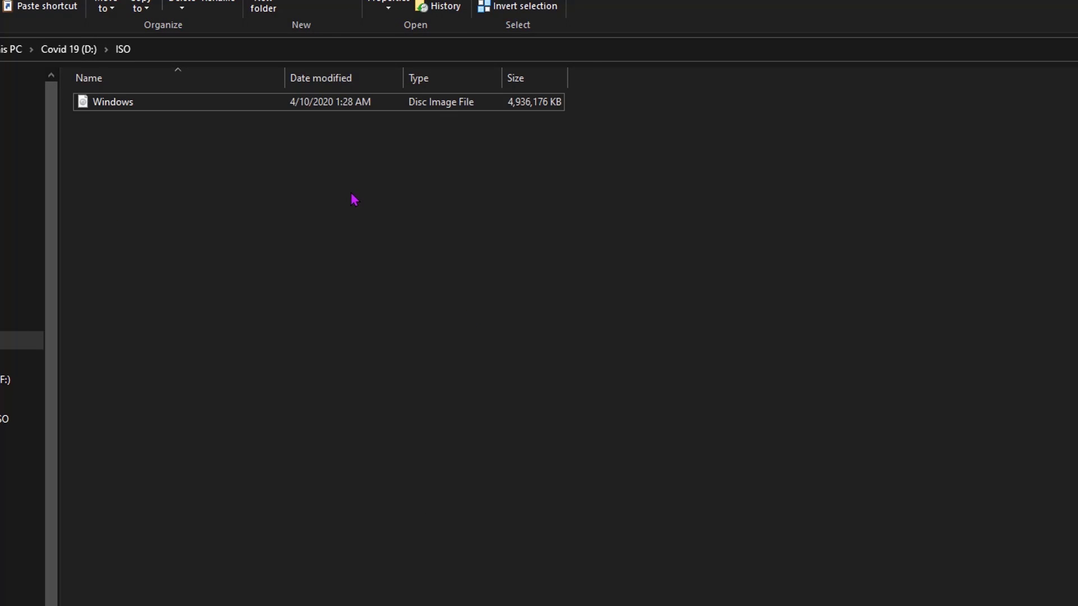